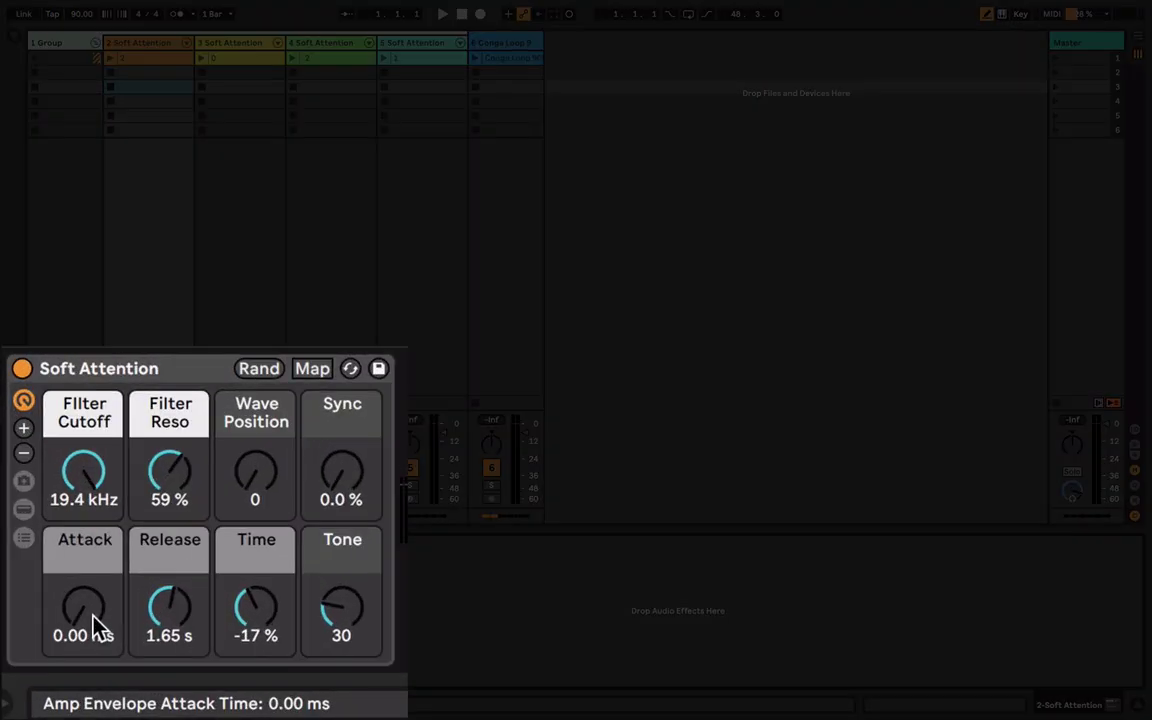
- Set the Soft Attention rack's Attack macro to 0.55 ms and exclude it from randomization
scroll(86, 616, up, 1)
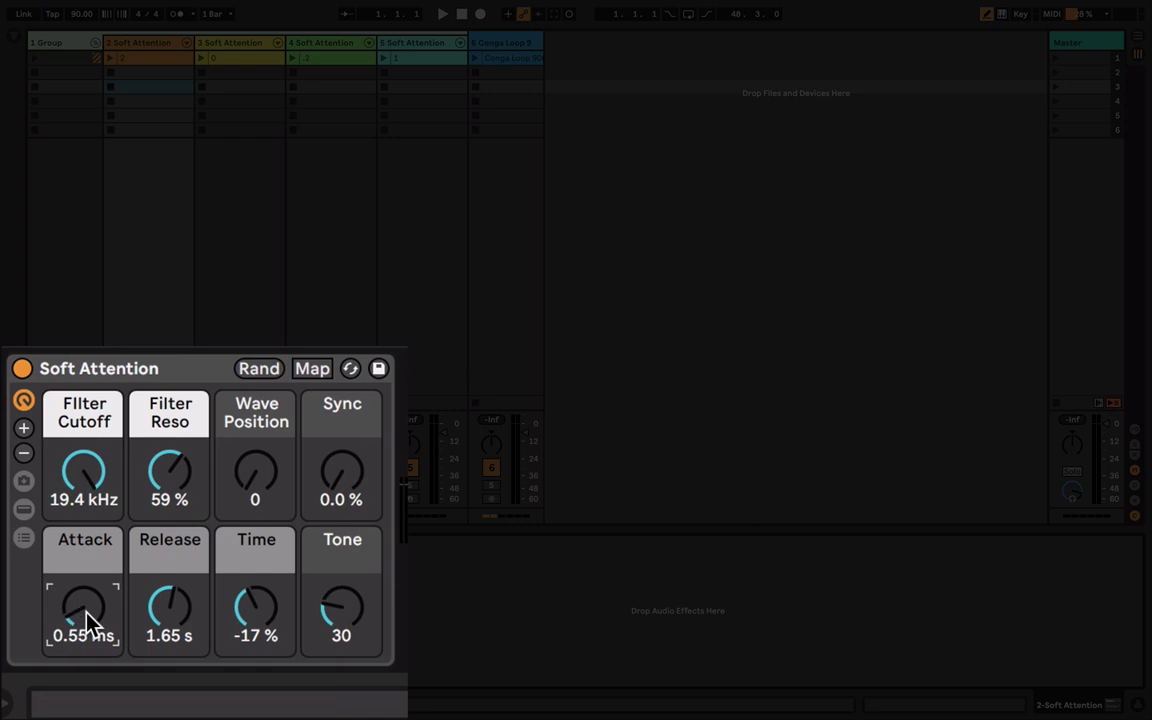
right_click(86, 616)
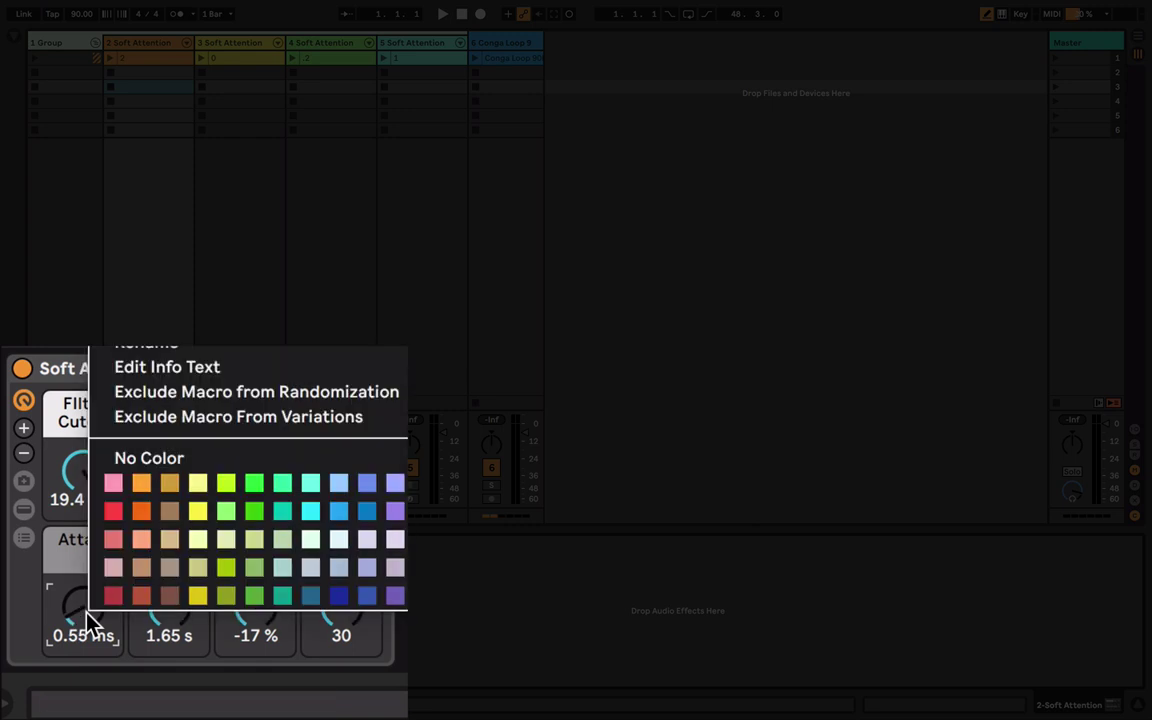
click(323, 393)
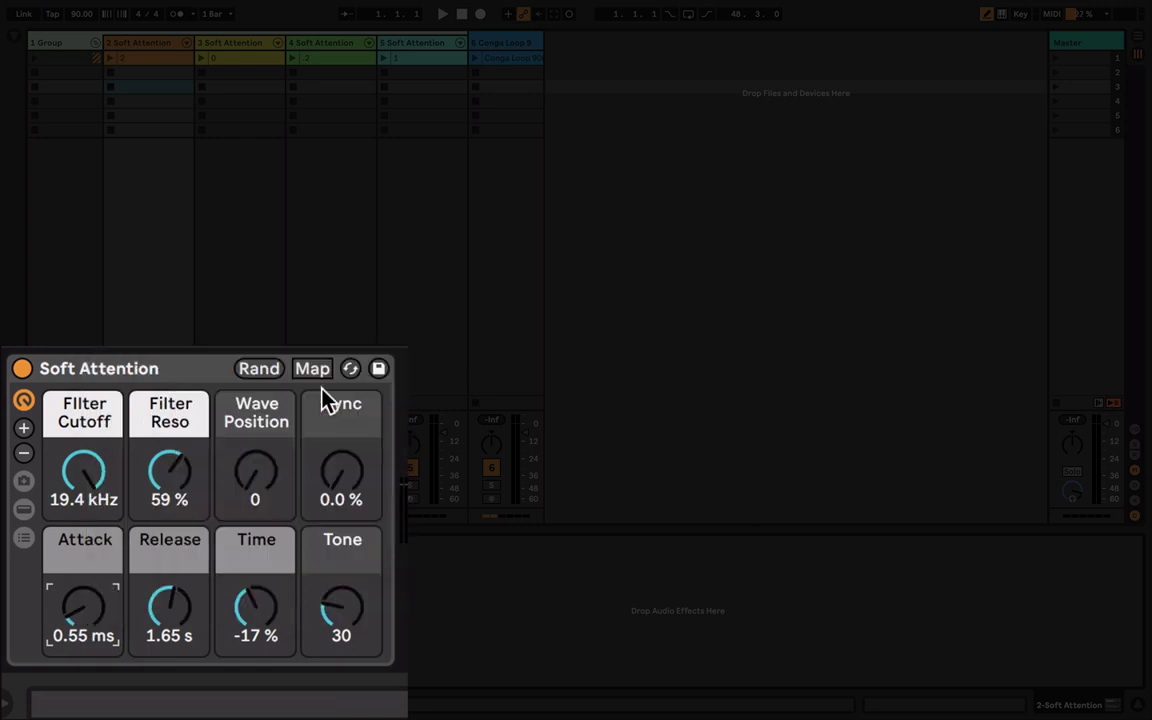
- Randomize the macros of the Soft Attention racks track by track, going from track 2 through track 5
click(262, 377)
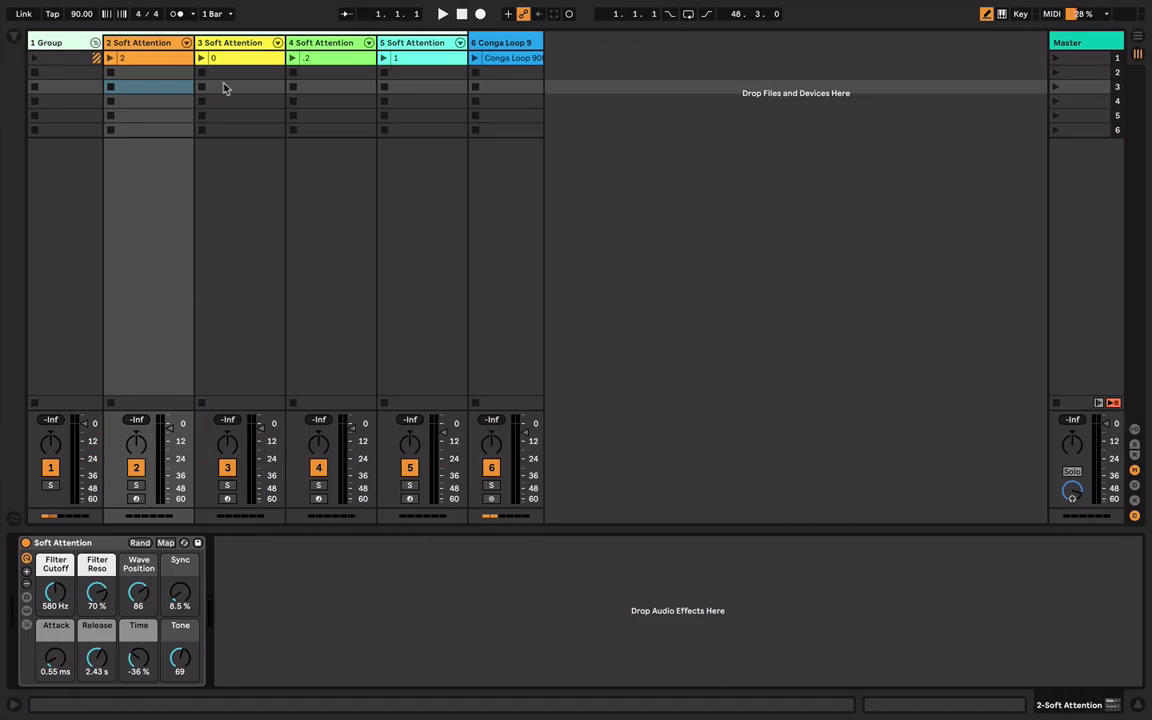
click(224, 85)
right_click(72, 402)
click(138, 549)
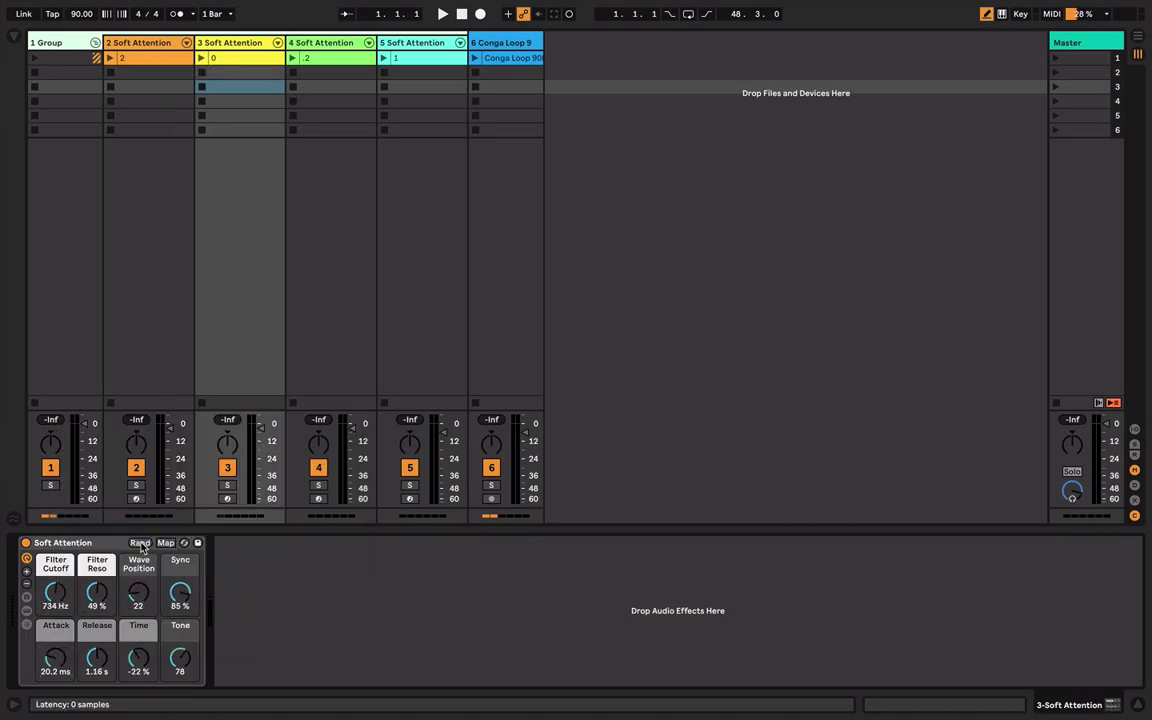
click(318, 45)
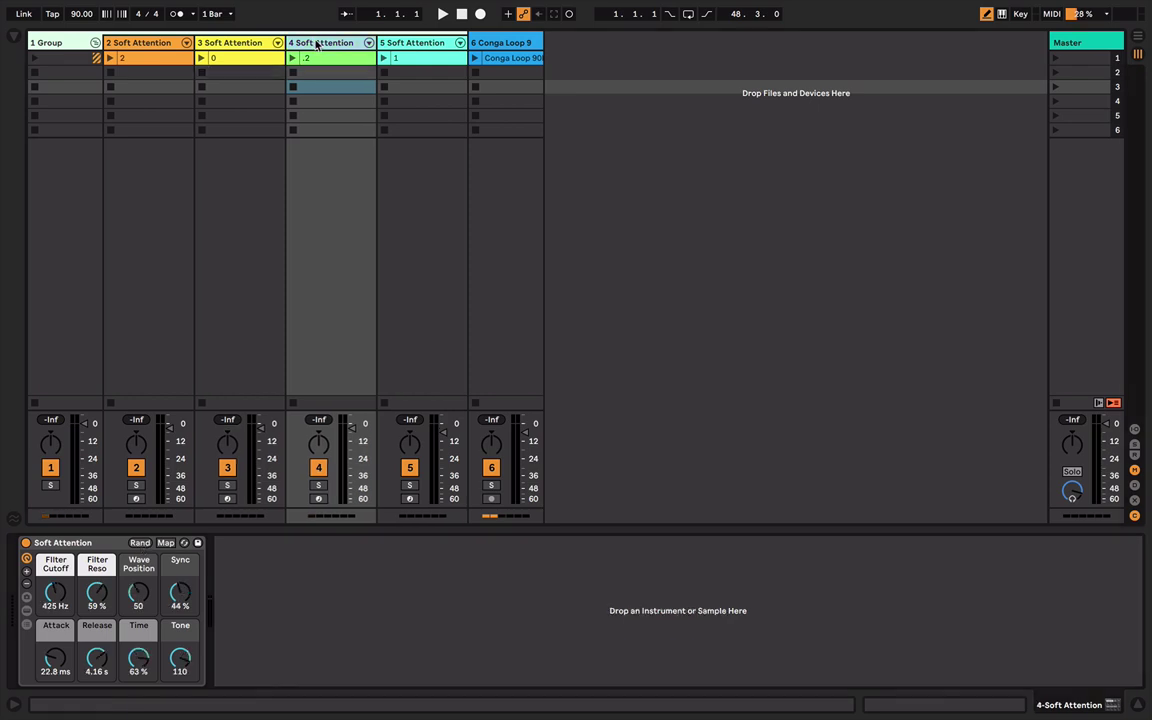
click(425, 45)
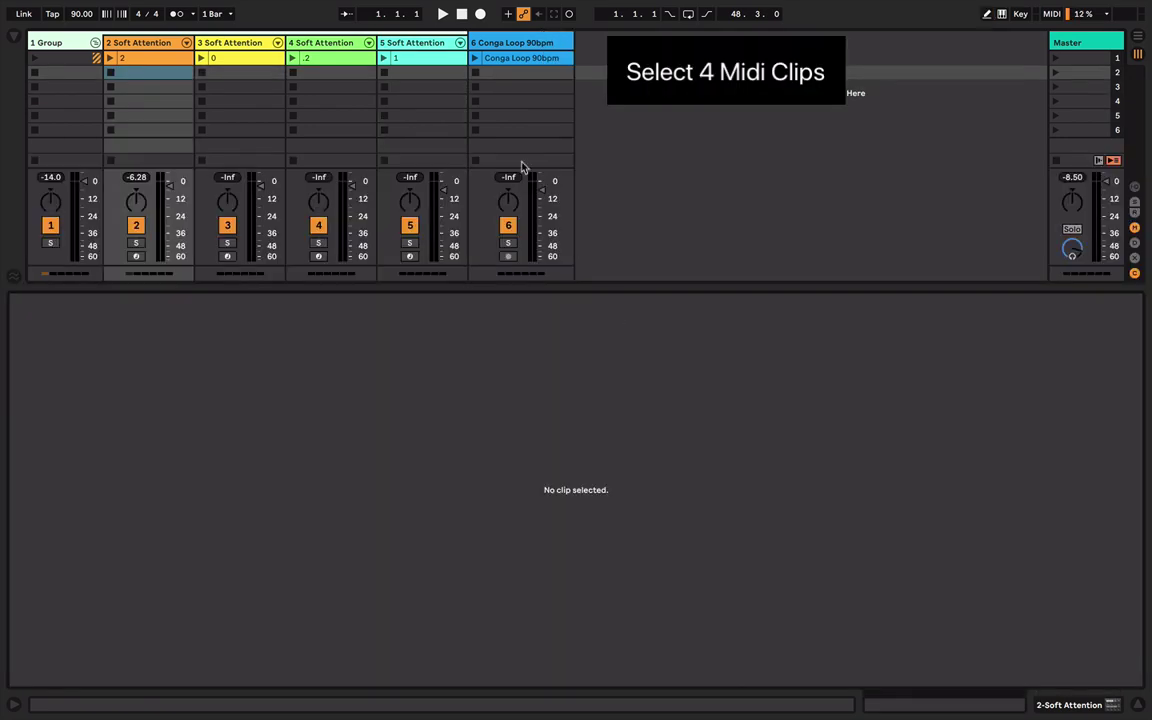
- Set the four MIDI clips on tracks 2 to 5 to the C Minor Pentatonic scale and show only scale notes in the editor
click(428, 59)
shift+click(170, 58)
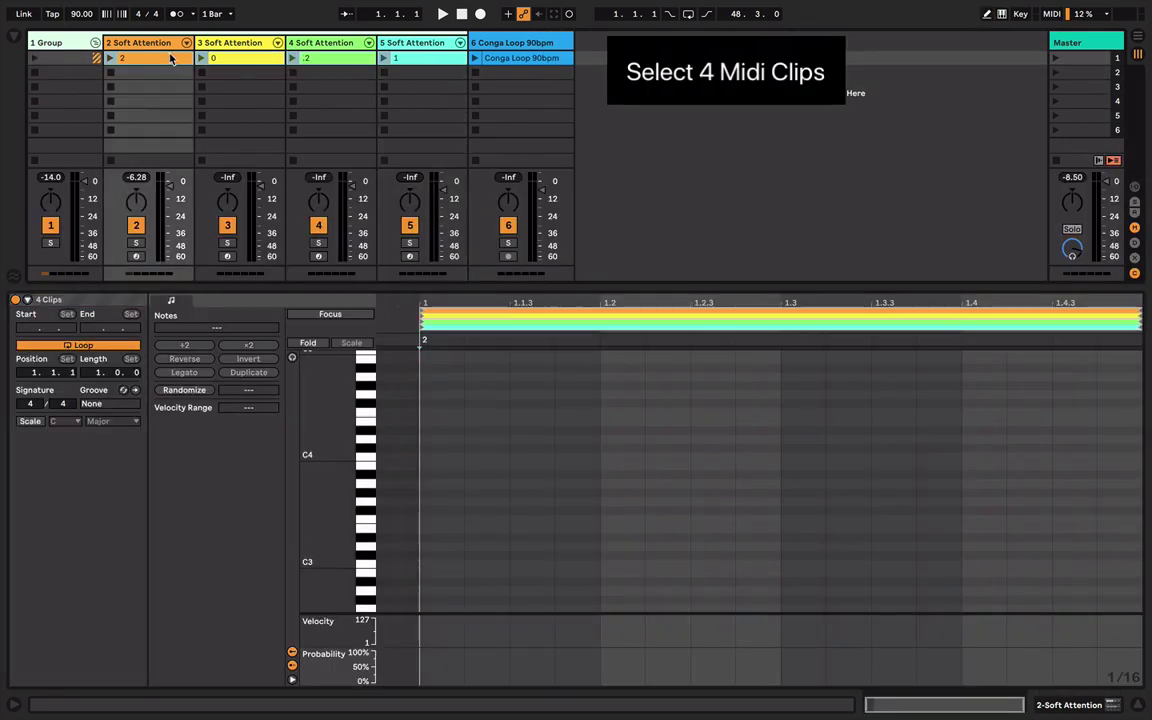
click(30, 421)
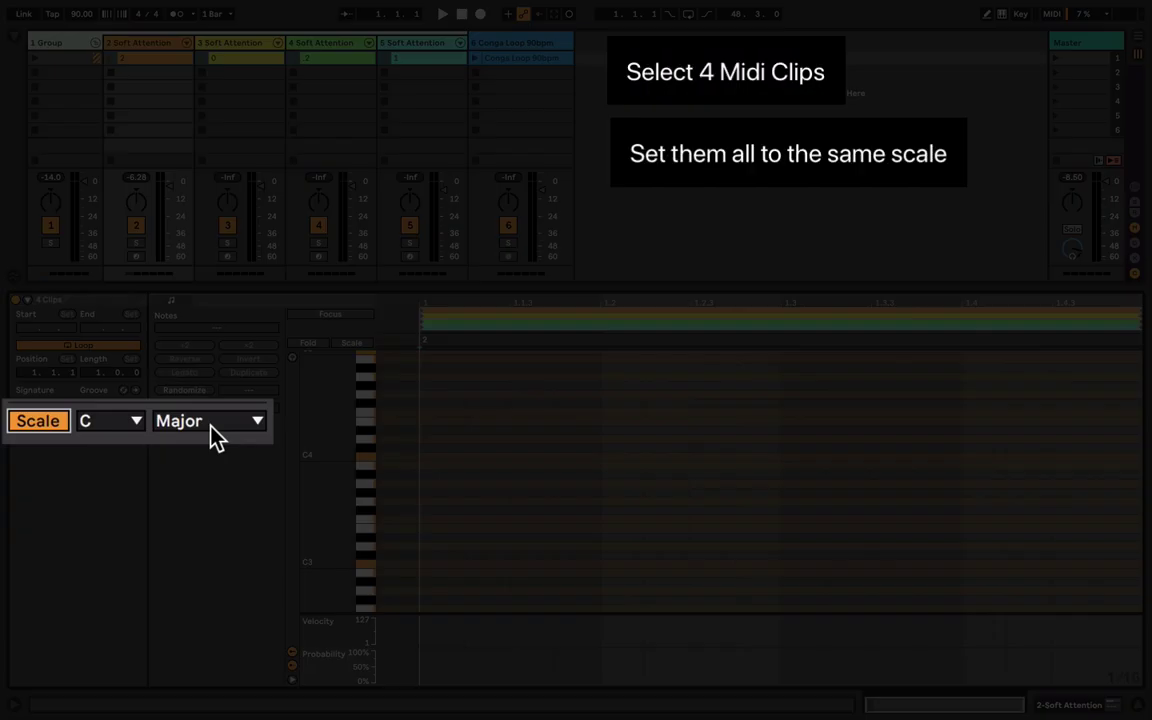
click(112, 421)
click(121, 153)
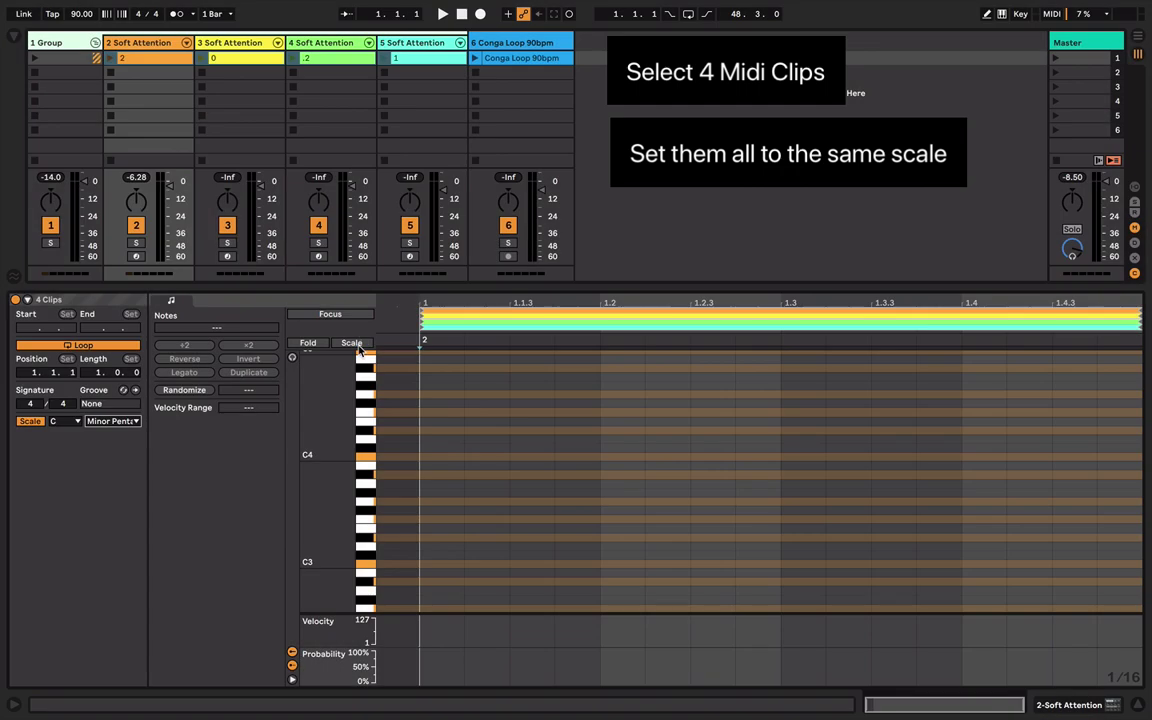
click(351, 342)
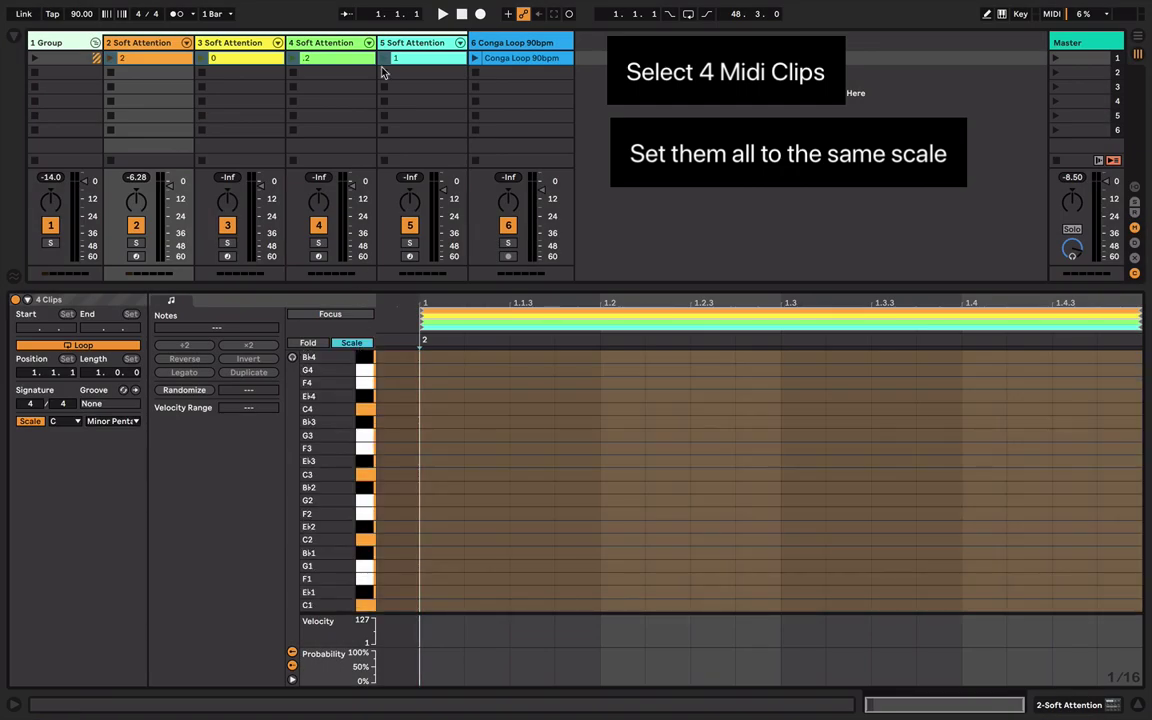
- Start playback and draw a digit 2 out of sixteenth notes from E♭2 to G4, beginning at 1.1.1 in the orange clip
key(space)
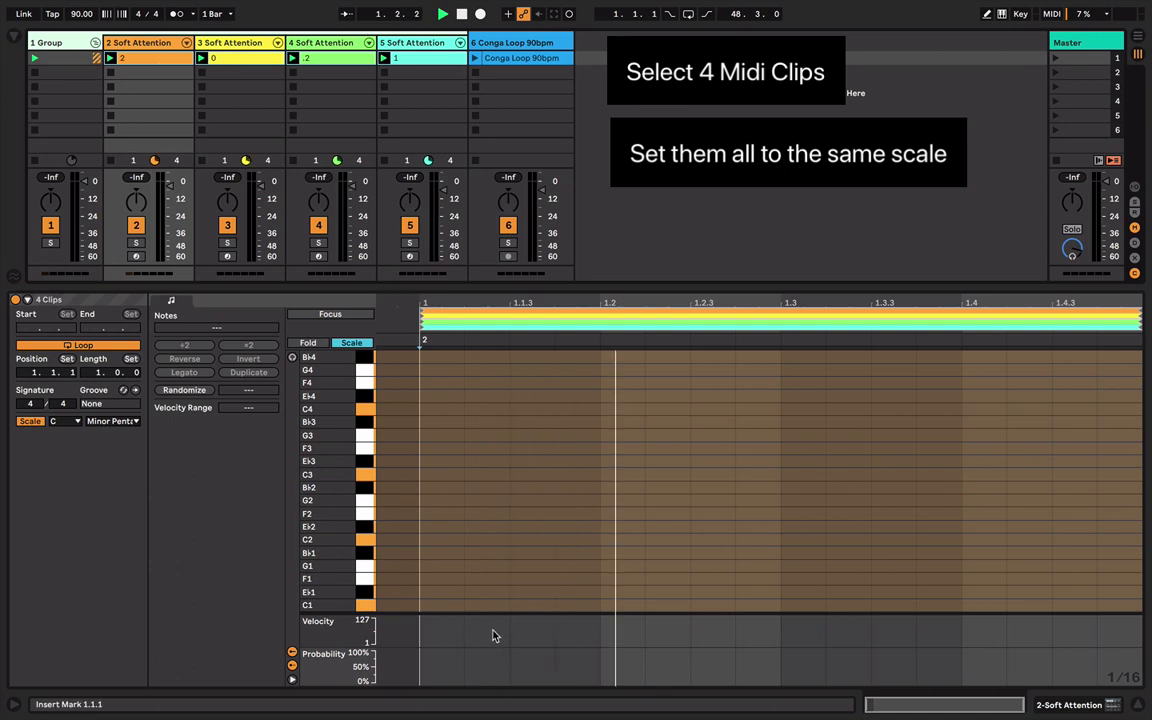
key(b)
drag(447, 528, 523, 525)
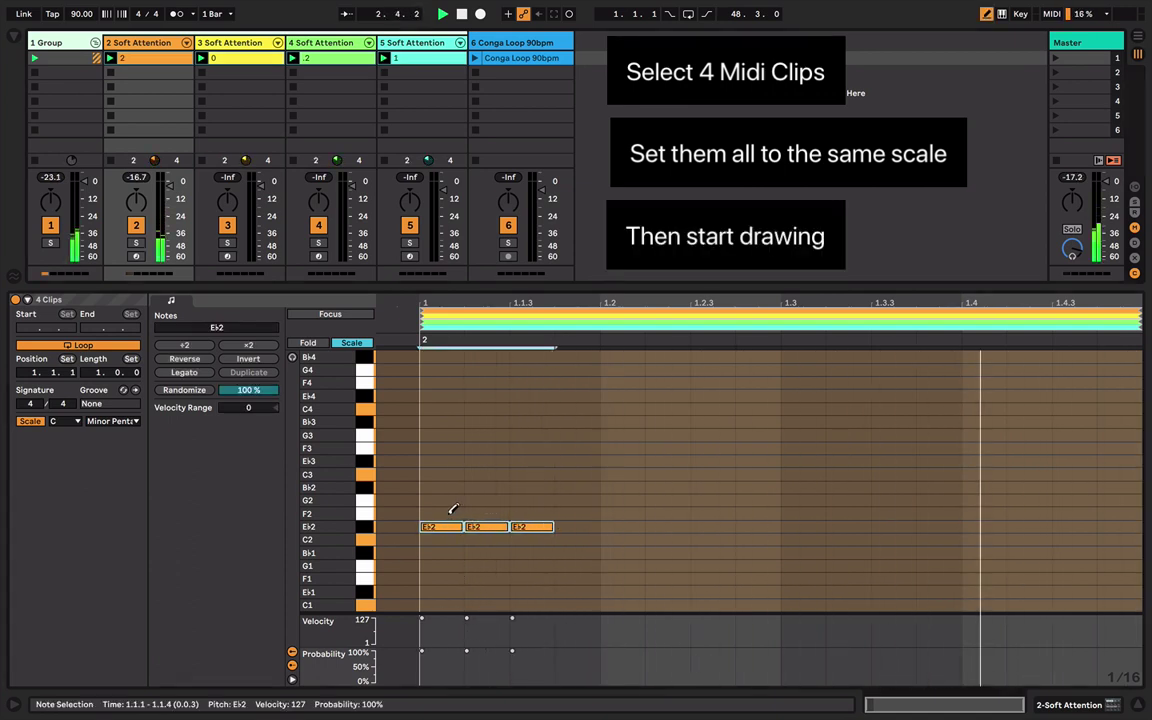
drag(450, 512, 527, 509)
mouse_move(442, 491)
mouse_down()
mouse_move(438, 460)
mouse_move(521, 457)
mouse_move(522, 395)
mouse_move(437, 383)
mouse_move(522, 381)
mouse_move(520, 370)
mouse_move(430, 368)
mouse_up()
- Randomize the probability of all notes in the orange digit 2 by 100 % and set their velocity range to -81
key(super+a)
click(183, 389)
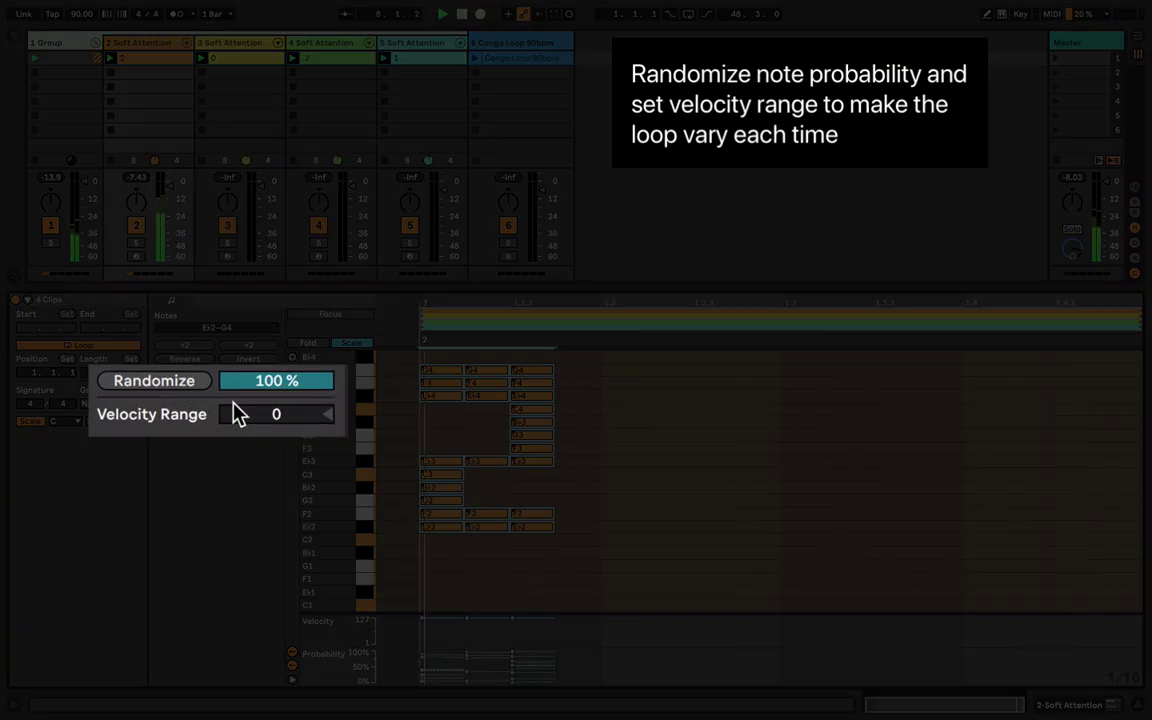
drag(276, 414, 276, 465)
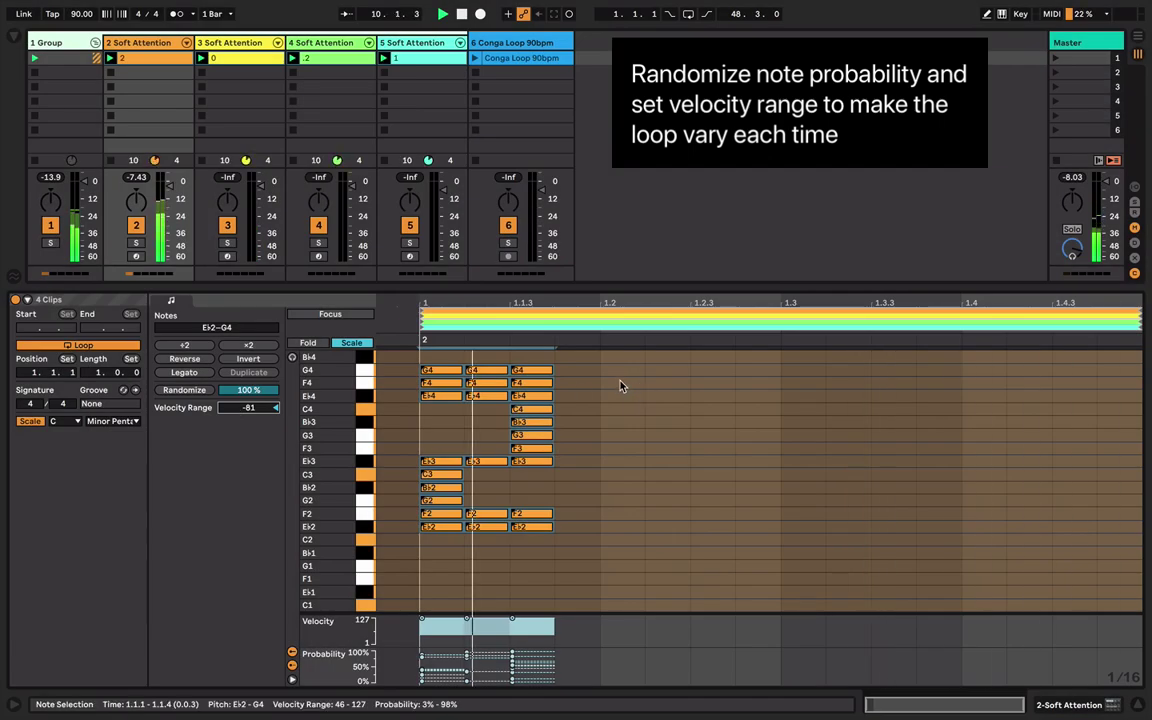
click(613, 386)
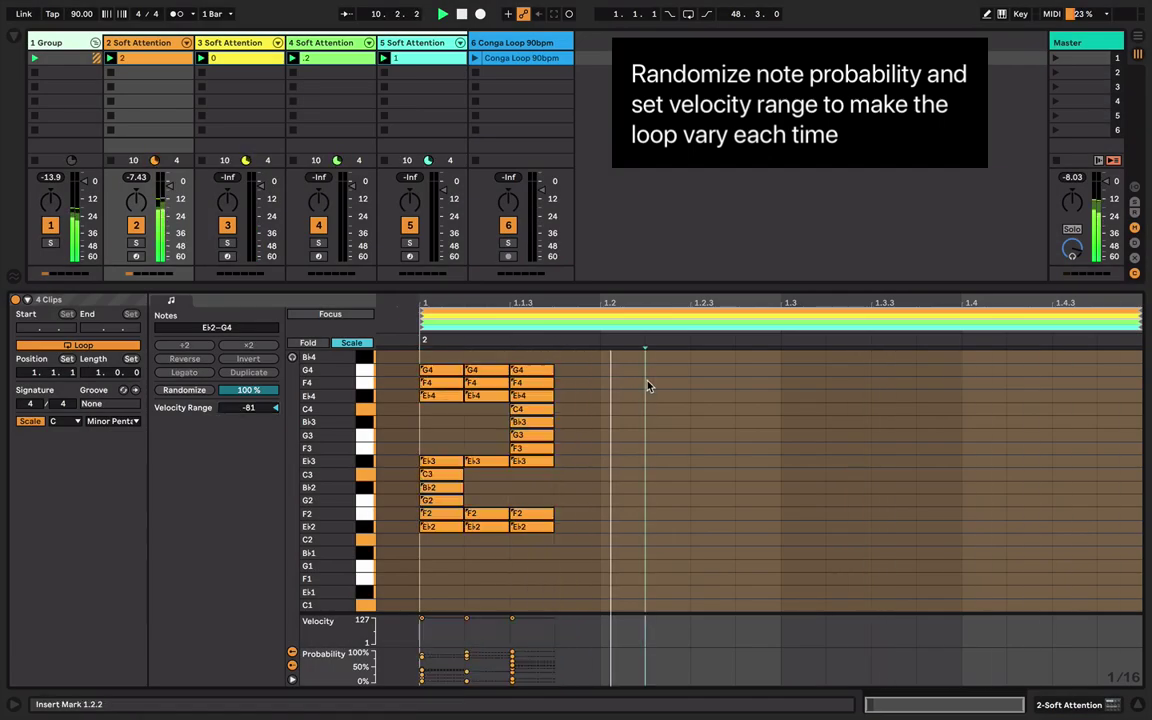
- Bring the yellow clip into focus and draw a digit 0 from E♭2 to G4, three sixteenths wide starting at 1.2.2
click(648, 316)
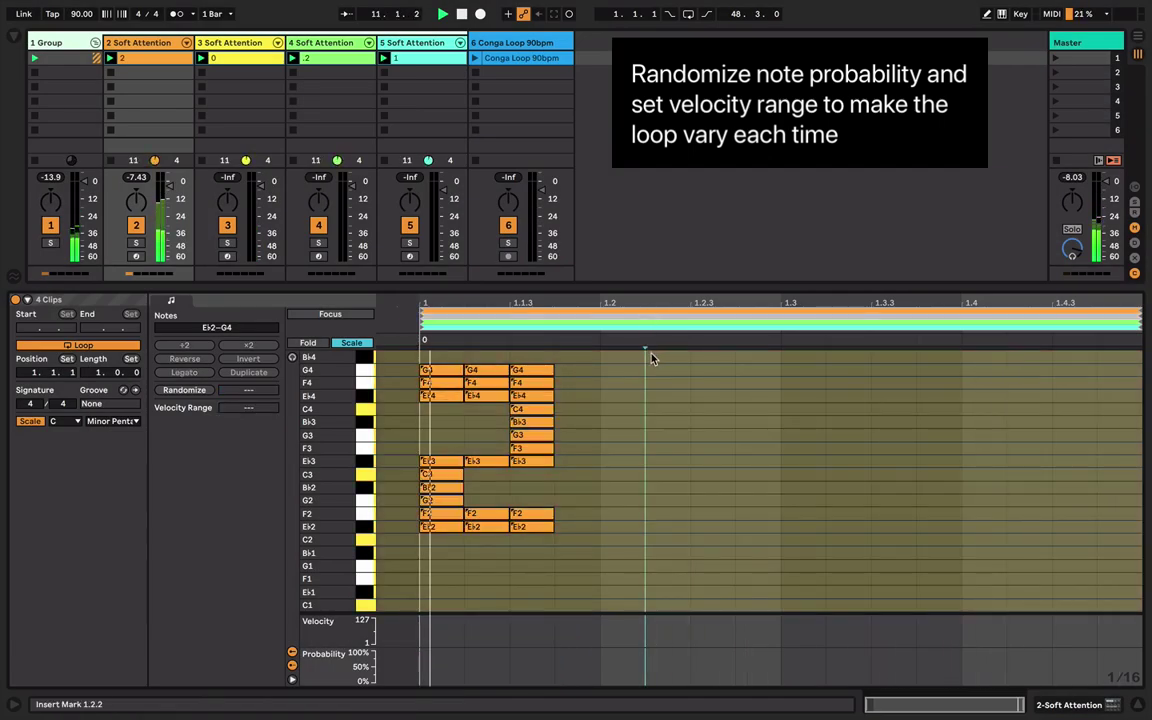
key(b)
mouse_move(648, 527)
mouse_down()
mouse_move(729, 520)
mouse_move(753, 372)
mouse_move(668, 475)
mouse_move(677, 420)
mouse_move(668, 512)
mouse_up()
click(712, 513)
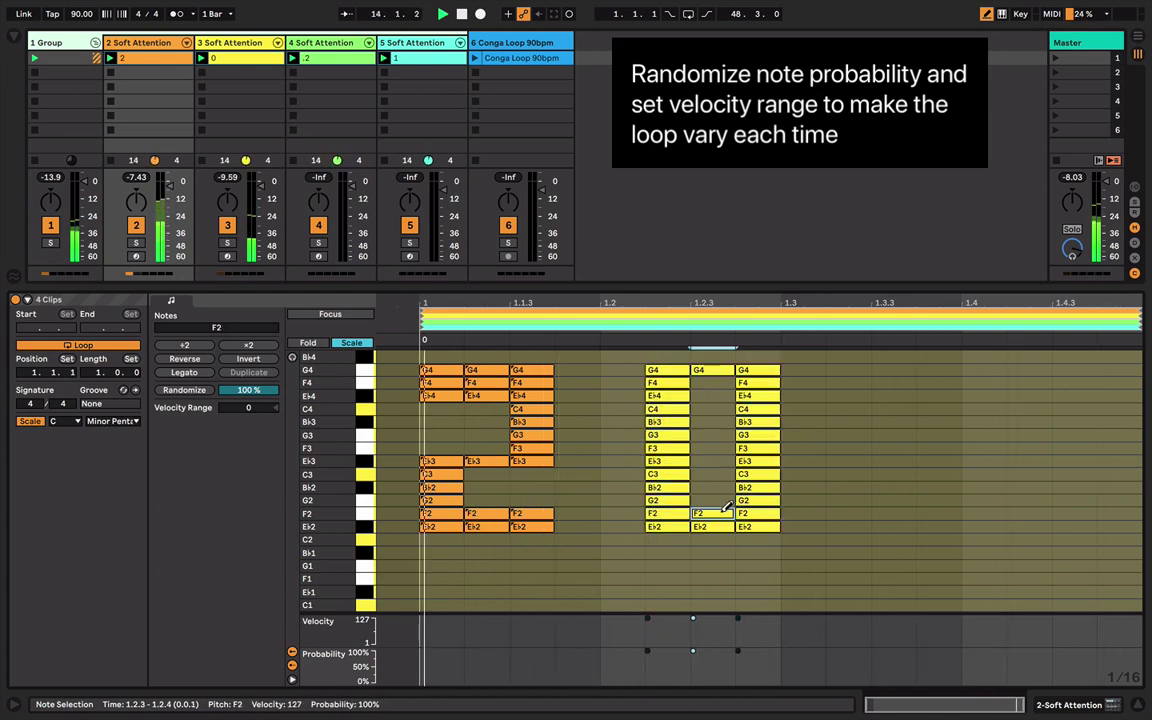
drag(712, 383, 713, 395)
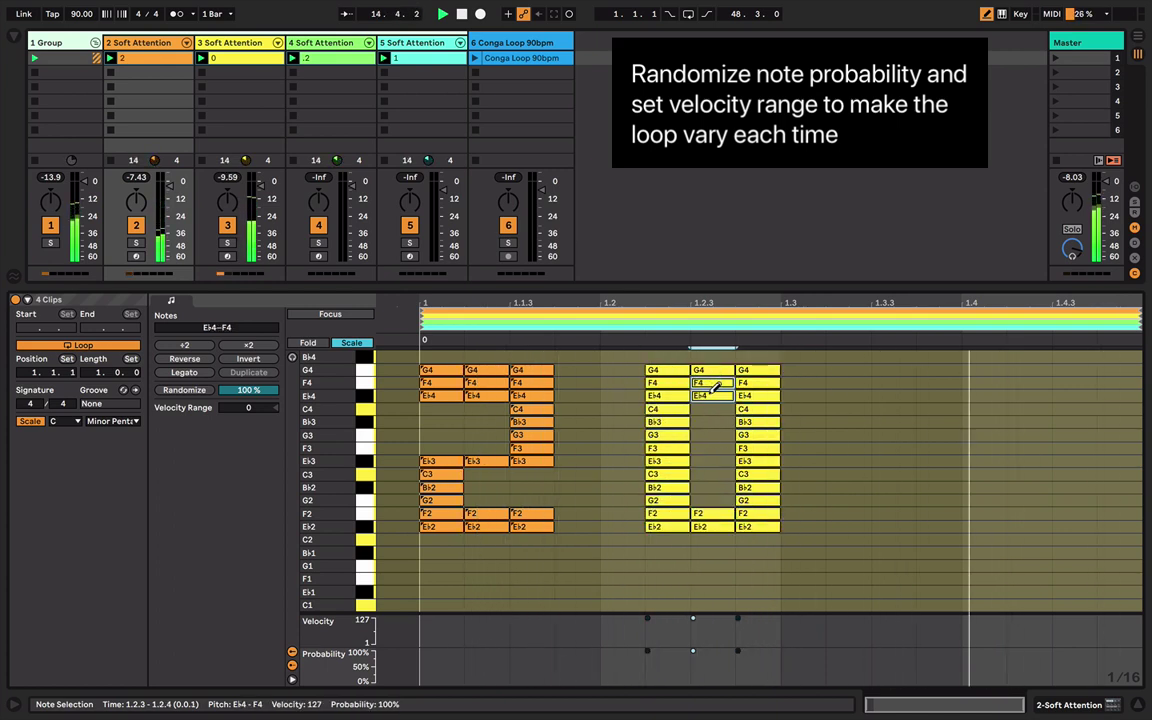
key(b)
- Randomize the note probability of the yellow digit 0 and give its notes a negative velocity range
click(815, 560)
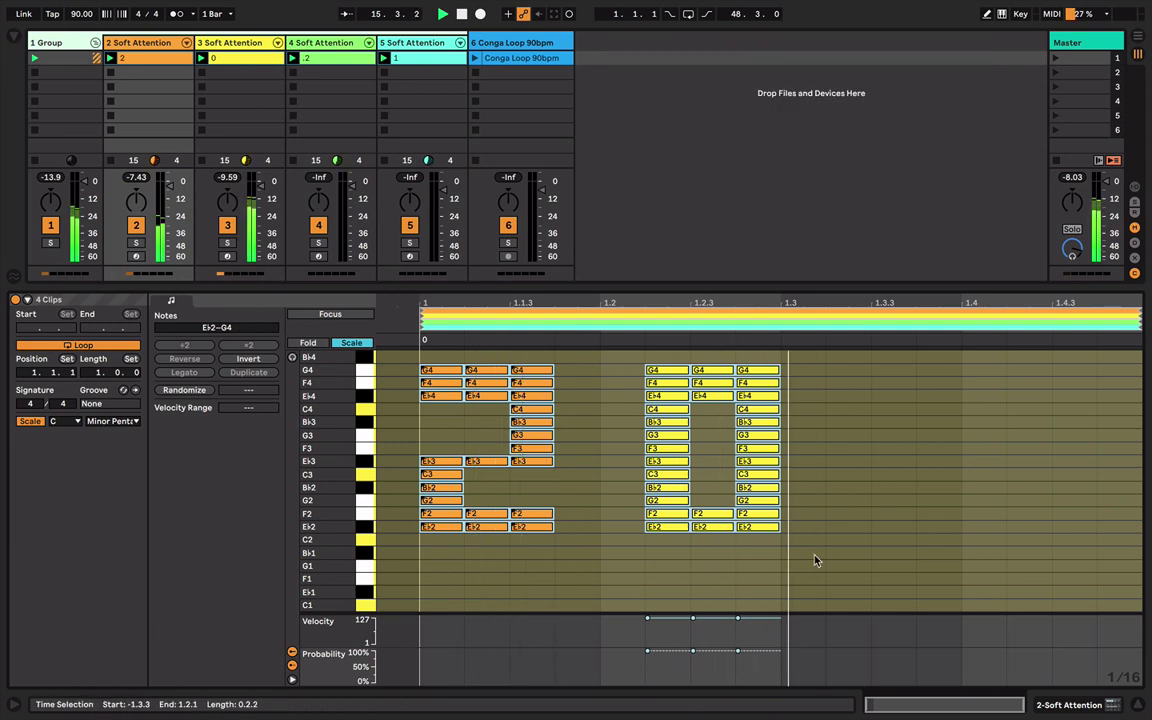
click(190, 392)
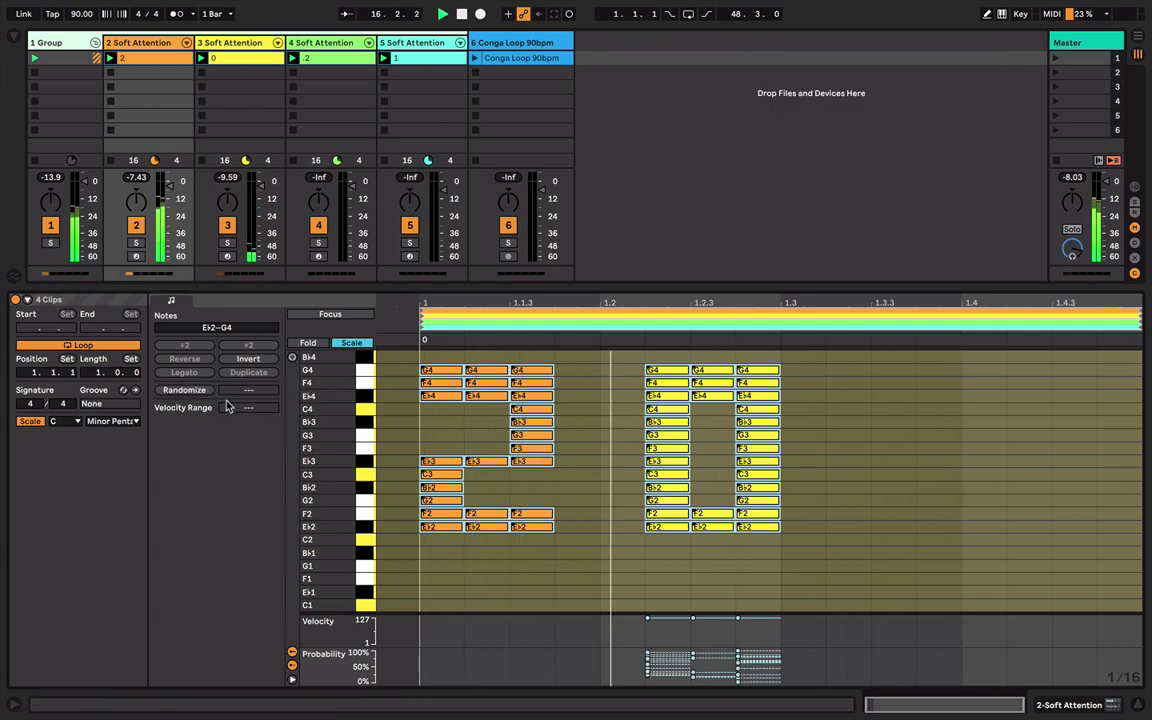
drag(625, 355, 790, 567)
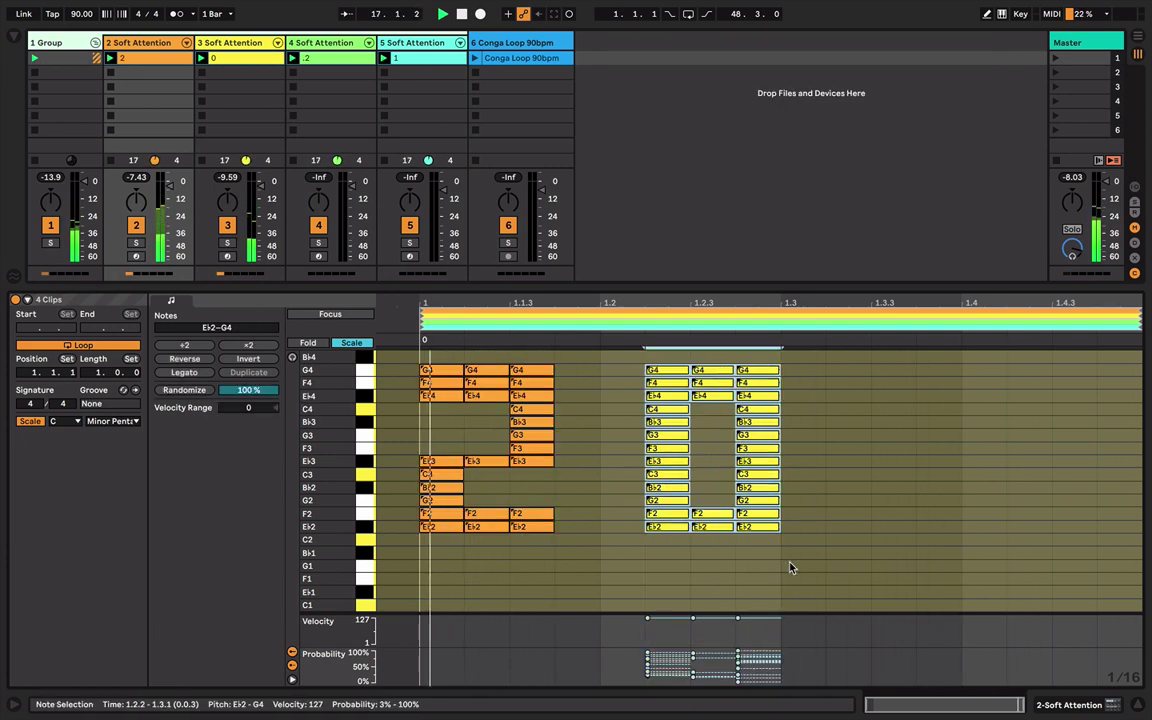
drag(249, 406, 249, 478)
- Copy the orange digit 2 notes into the green clip, starting at 1.3.3
drag(399, 371, 545, 540)
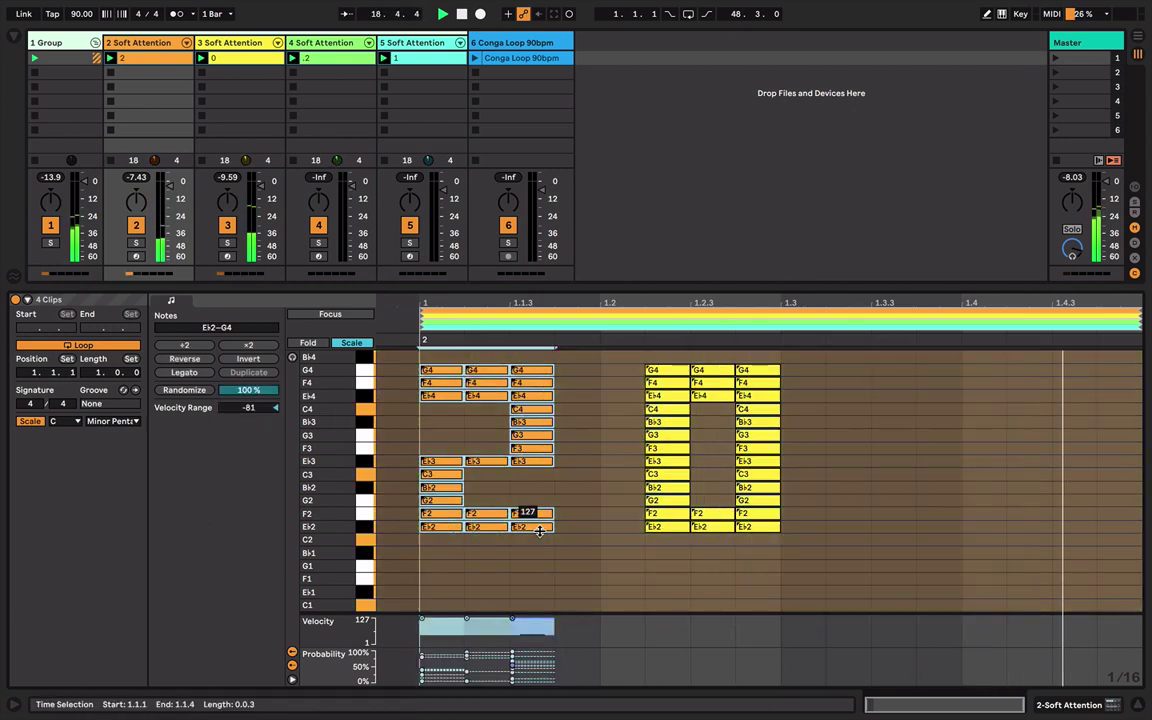
click(877, 319)
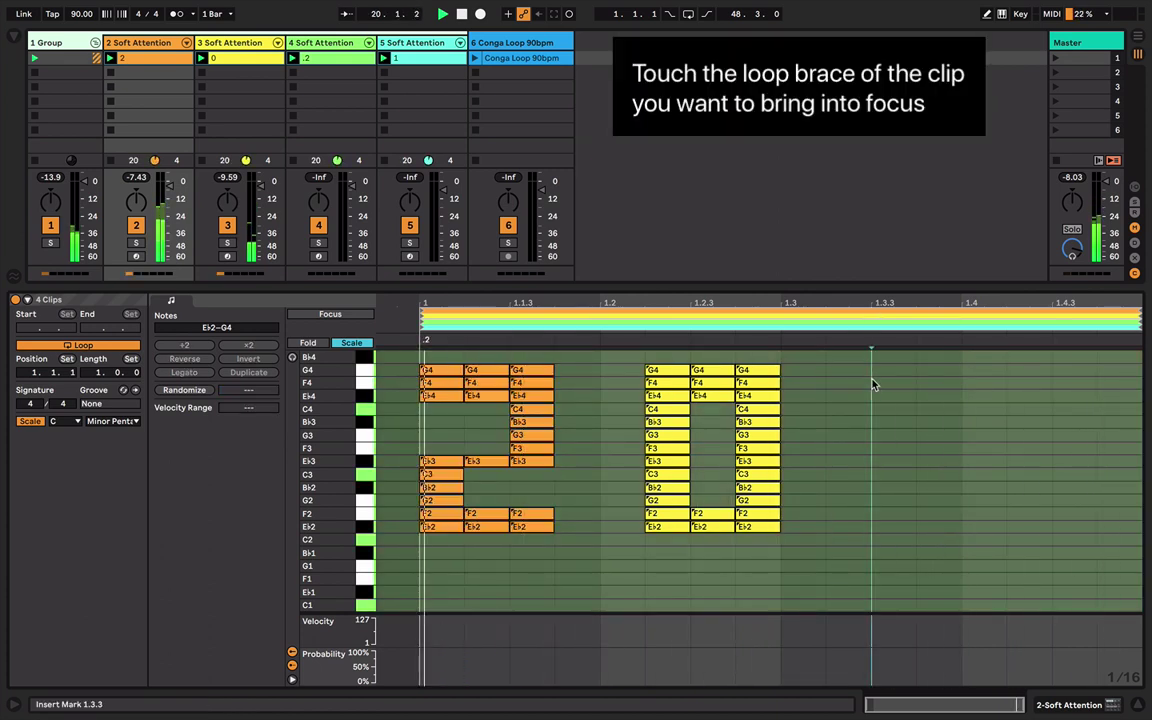
click(874, 346)
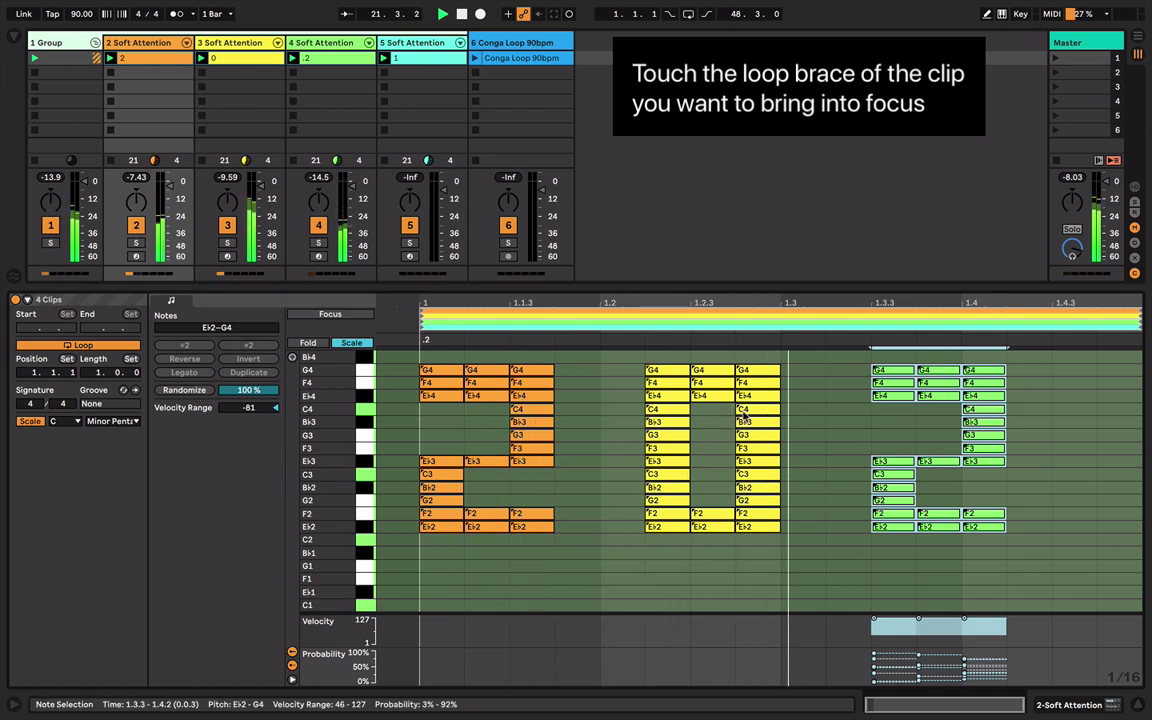
- Bring the cyan clip into focus and draw a digit 1 as a column of notes from E♭2 to G4 at 1.4.4
click(1076, 329)
key(b)
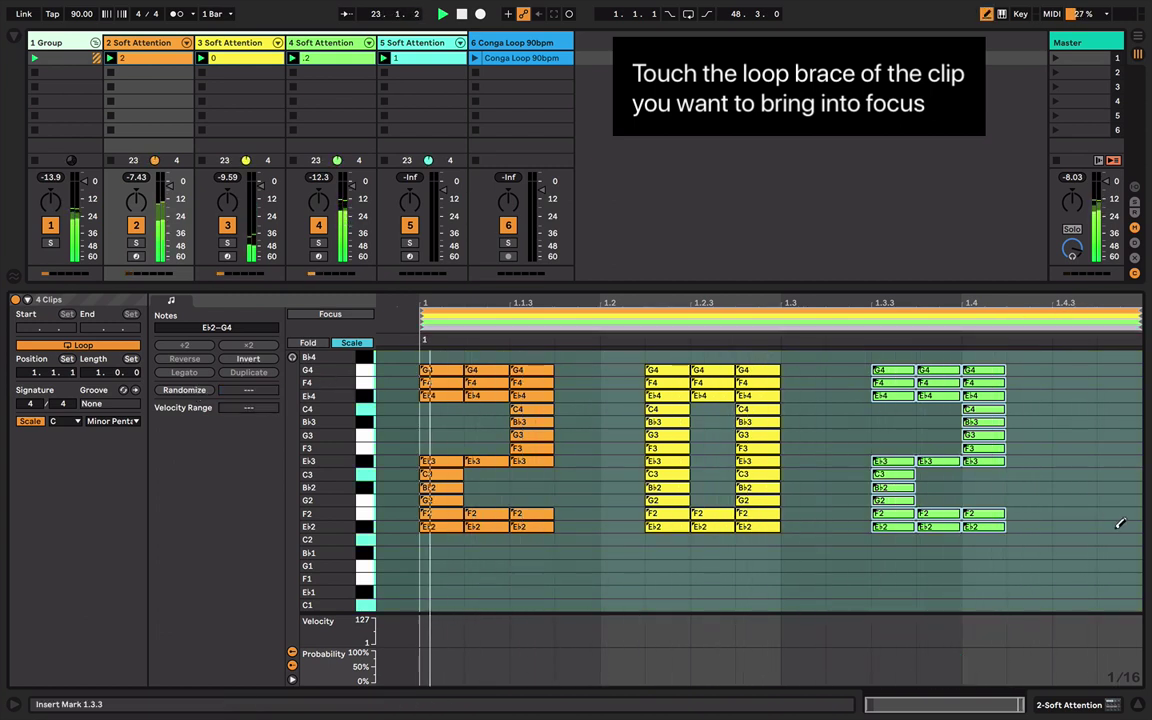
drag(1120, 526, 1114, 365)
key(b)
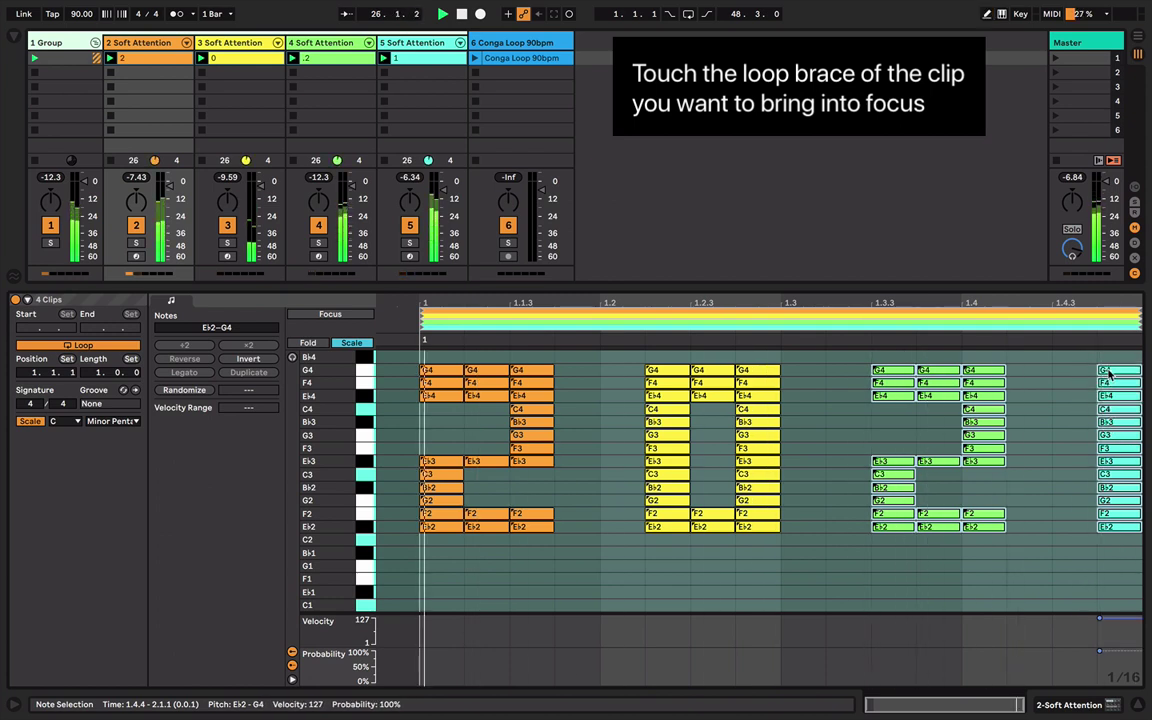
- Randomize the probability of the cyan digit 1 notes by 100 % and set their velocity range to -77
click(968, 330)
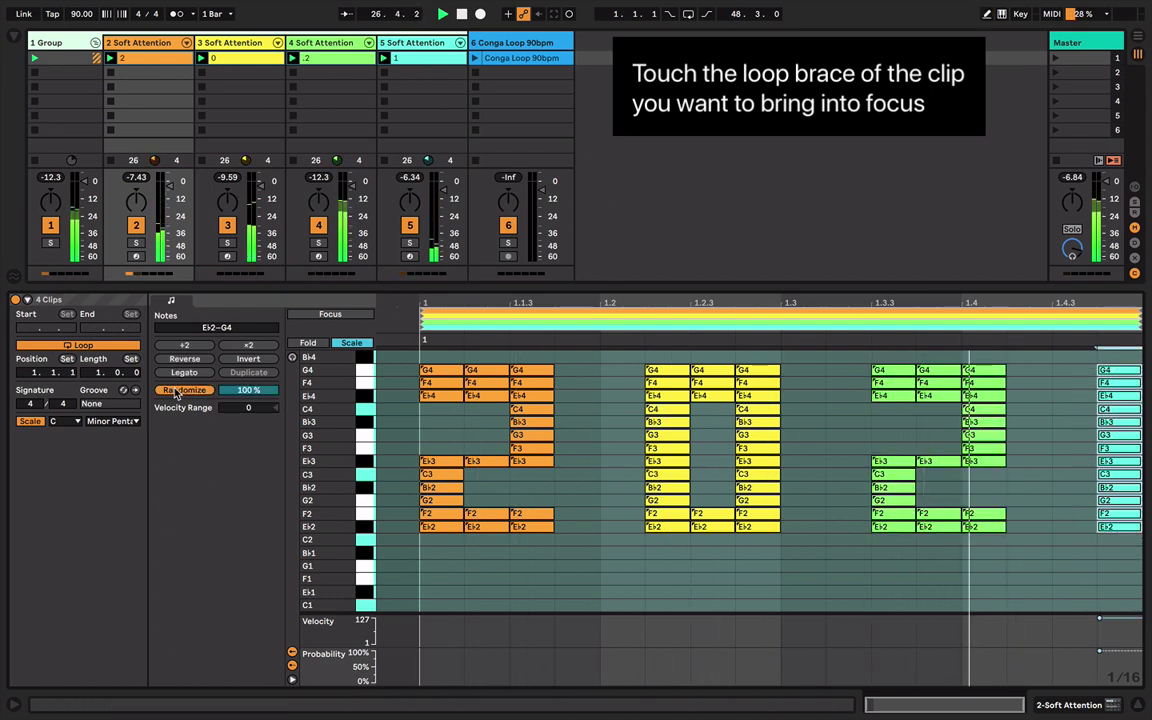
drag(248, 407, 248, 484)
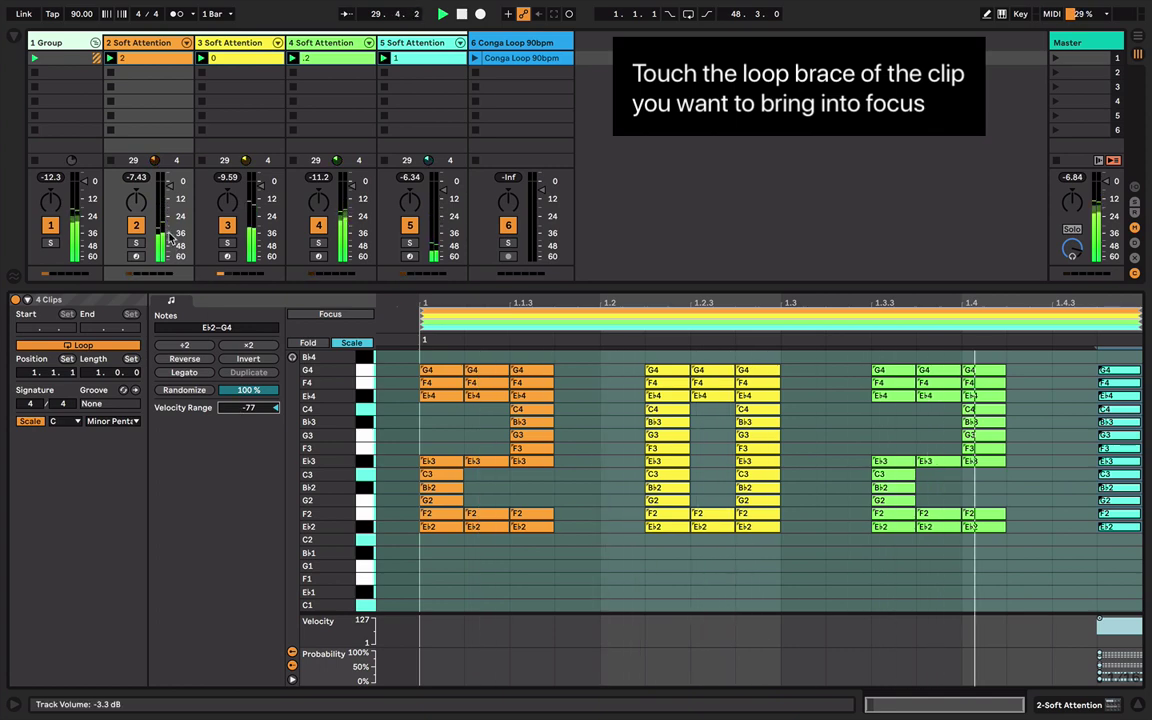
click(416, 423)
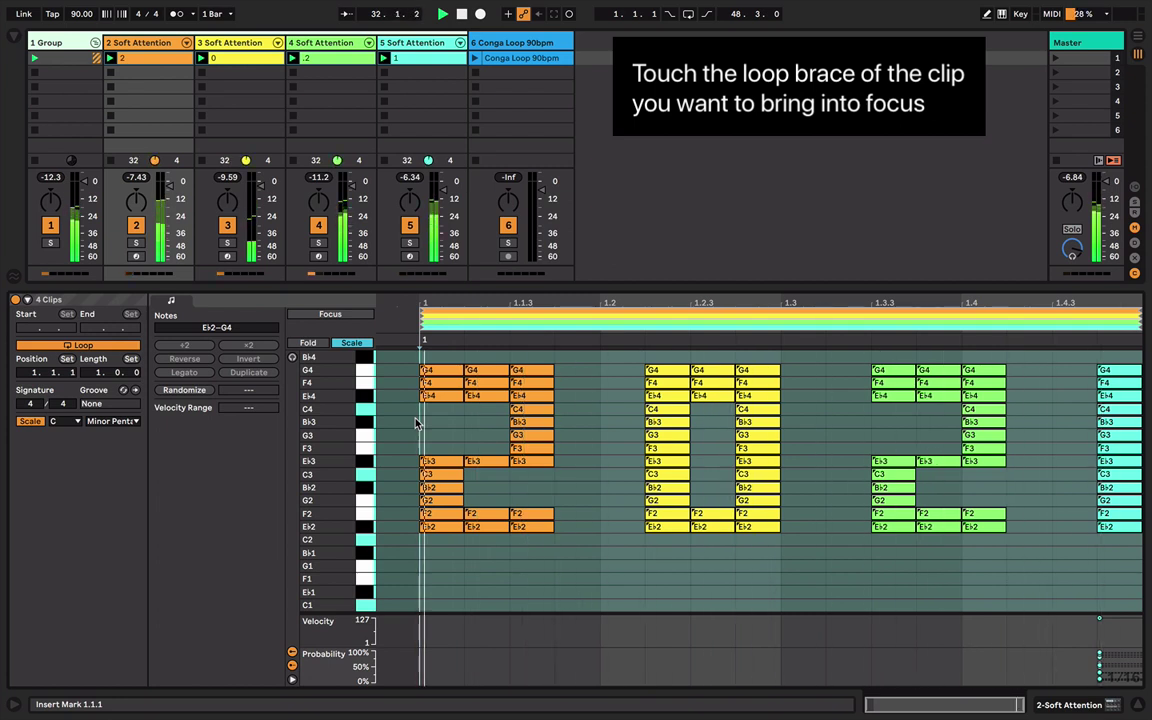
- On the group track, collapse the Device Randomizer's extra settings and start automatic randomization of the Live 11 Audio Effects rack
click(60, 43)
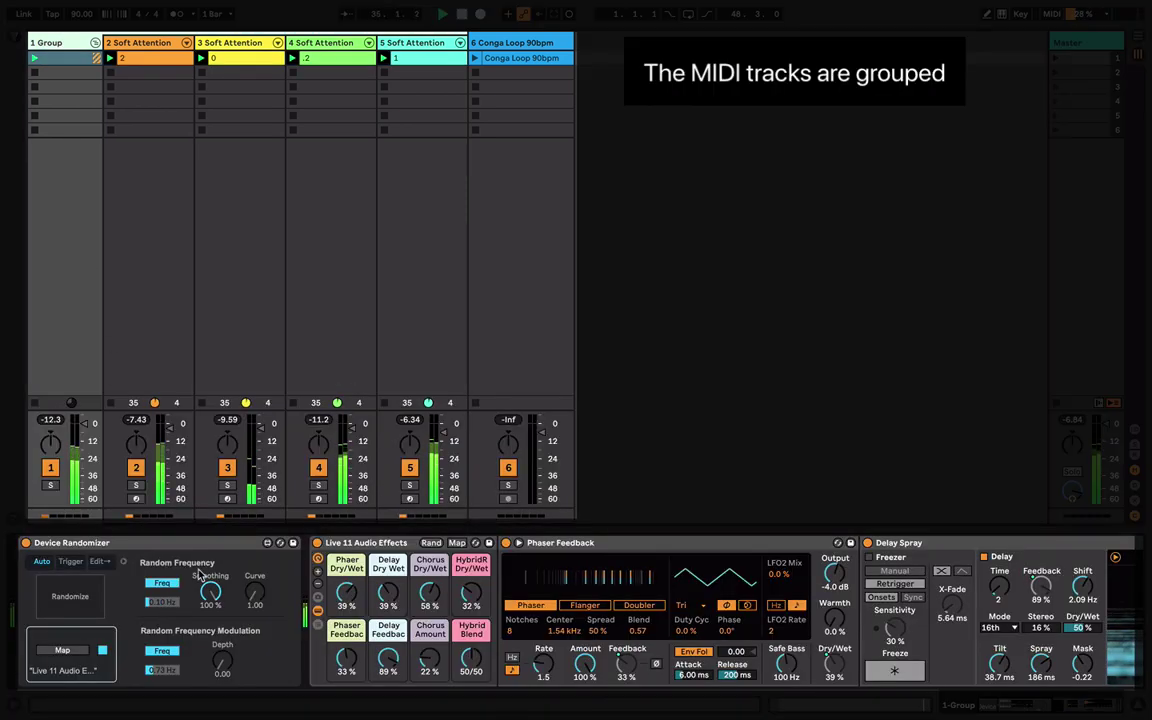
click(122, 563)
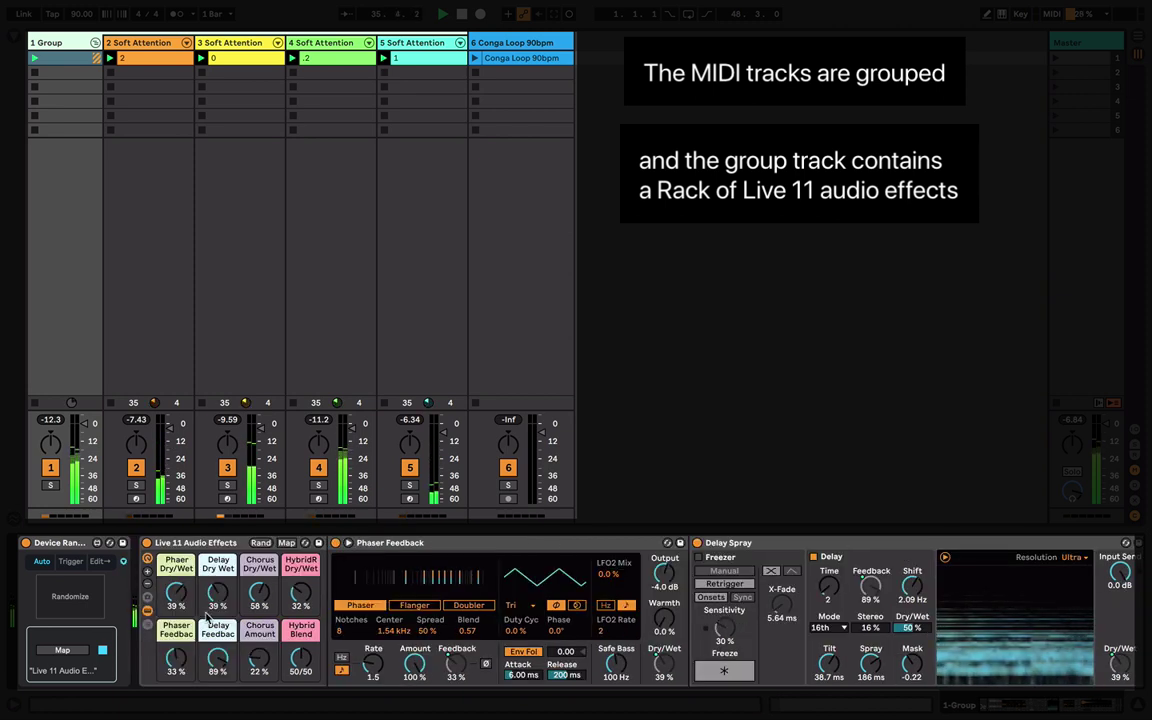
click(82, 600)
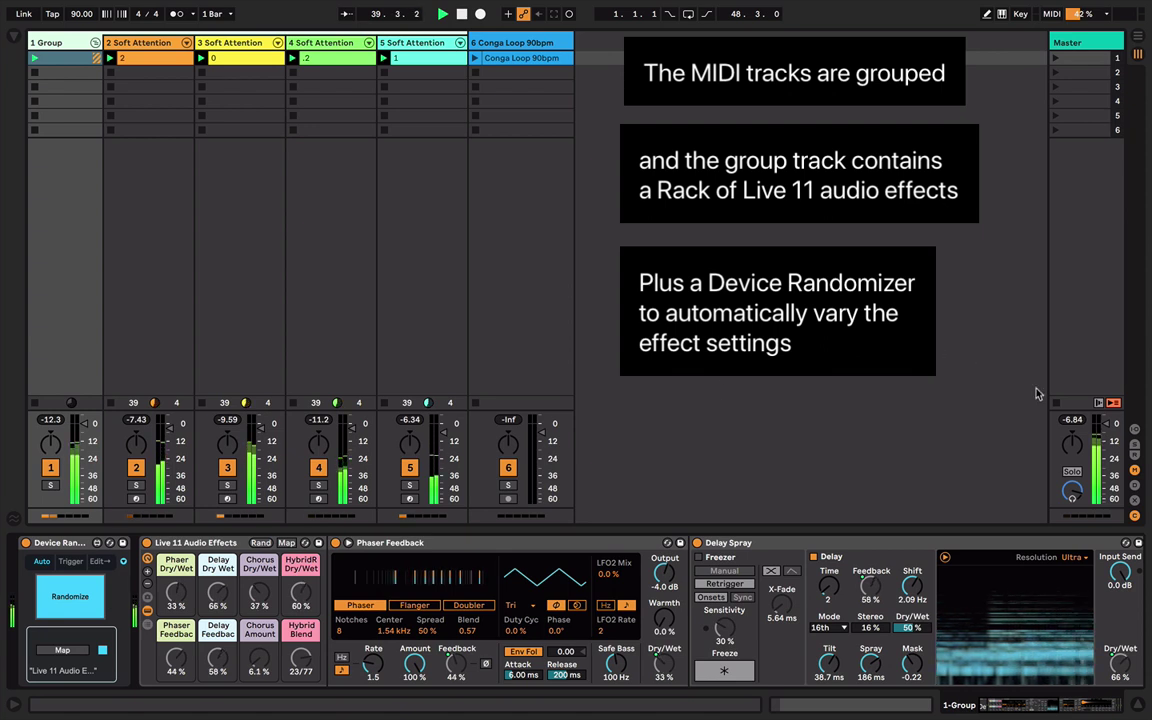
- Show the return tracks and the sends of all tracks in the mixer
click(1136, 460)
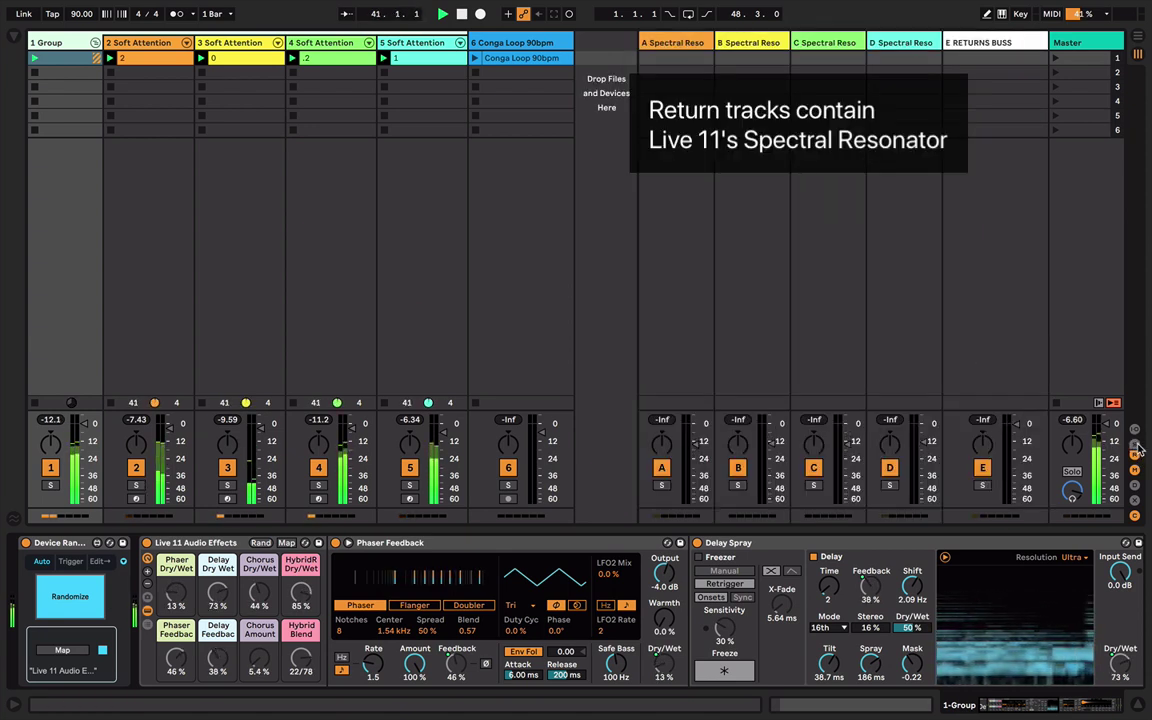
click(1135, 445)
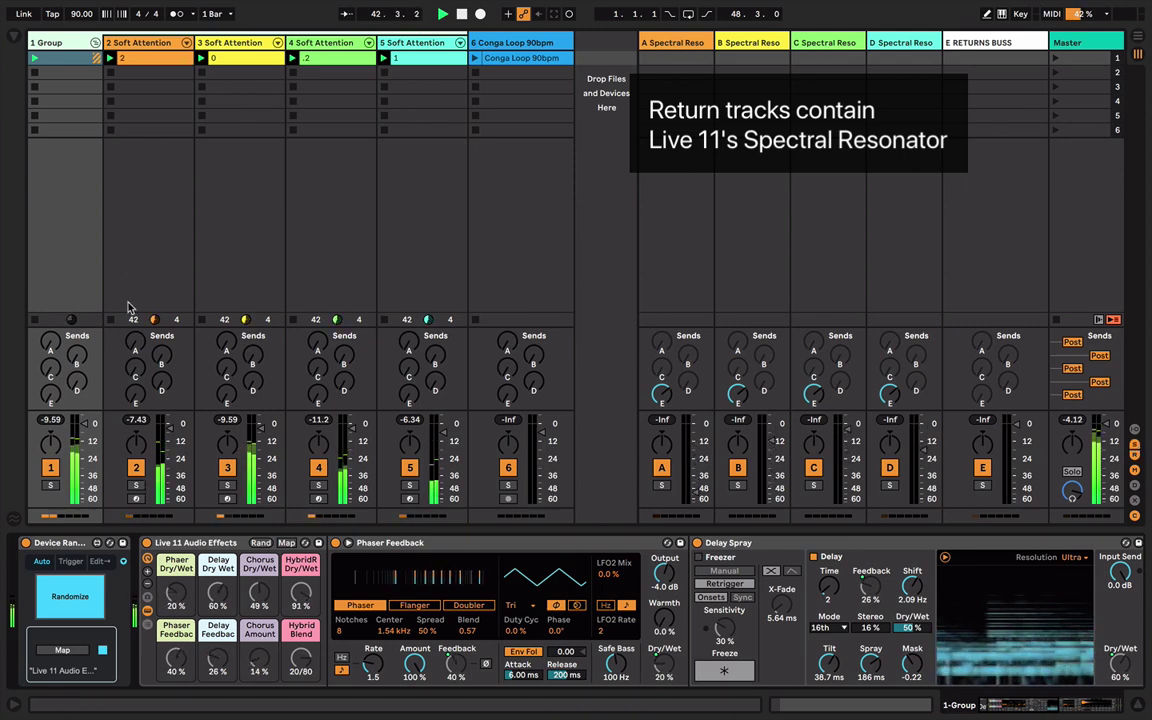
- Raise send A on track 2 and set return A's Spectral Resonator MIDI source to 2-Soft Attention
click(672, 45)
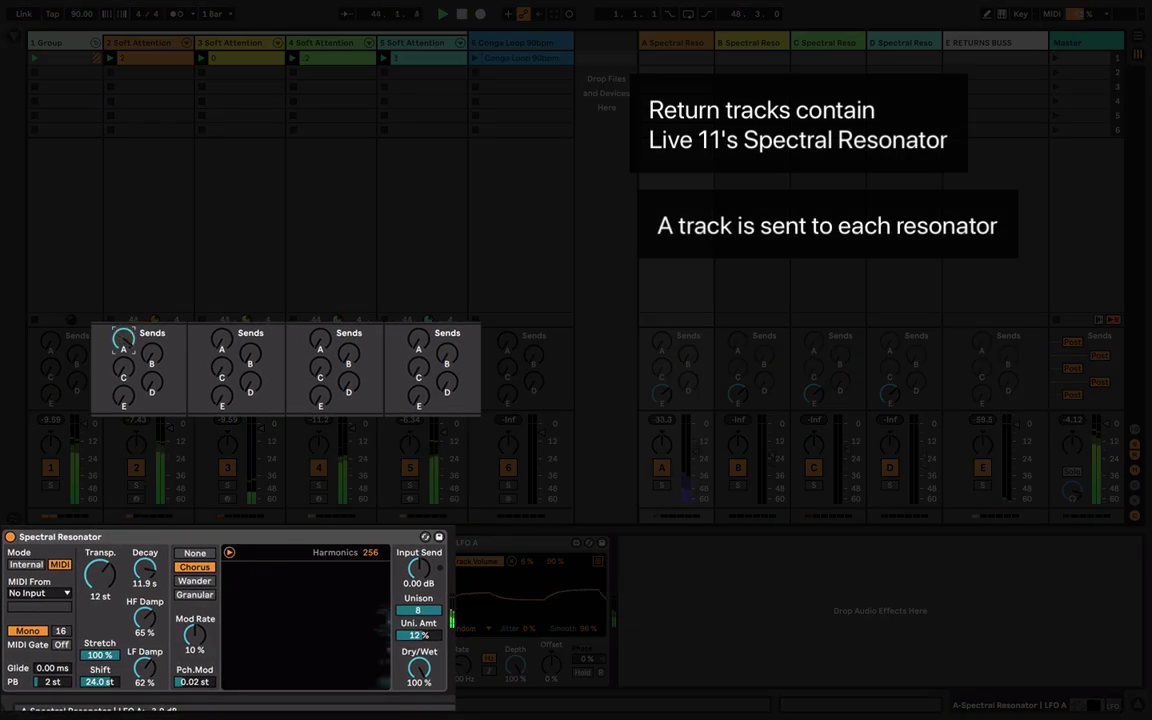
click(52, 593)
click(43, 608)
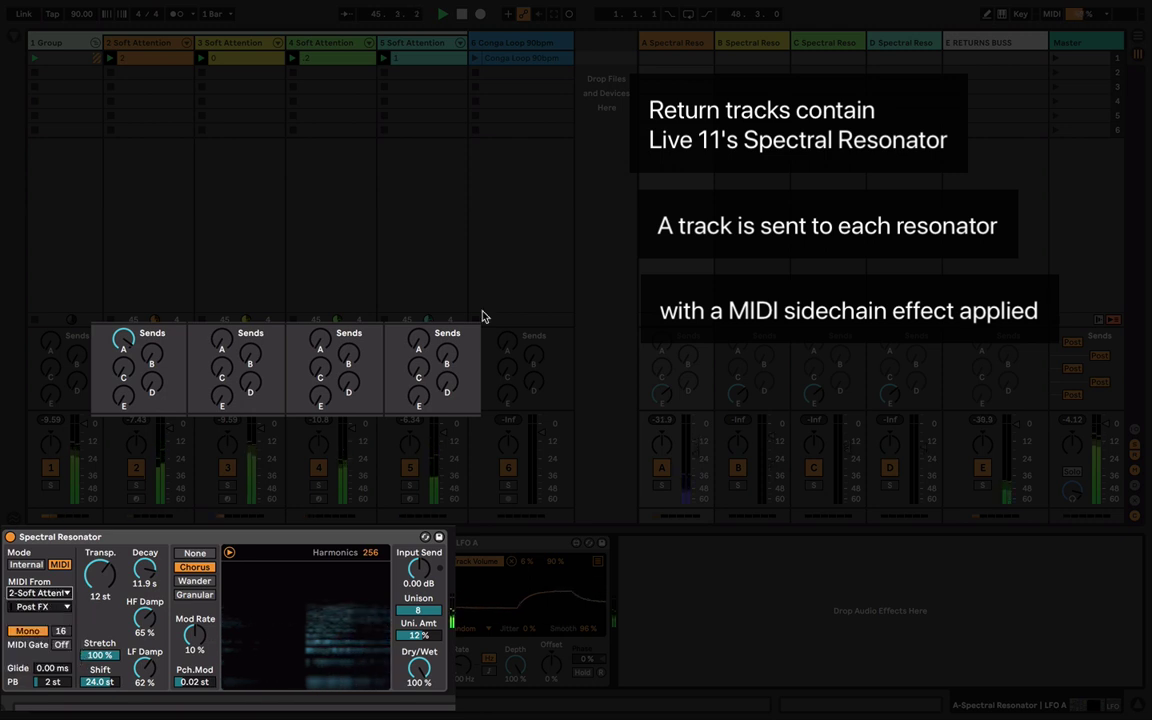
- Raise send B on track 3 and set return B's Spectral Resonator MIDI source to 3-Soft Attention
click(745, 43)
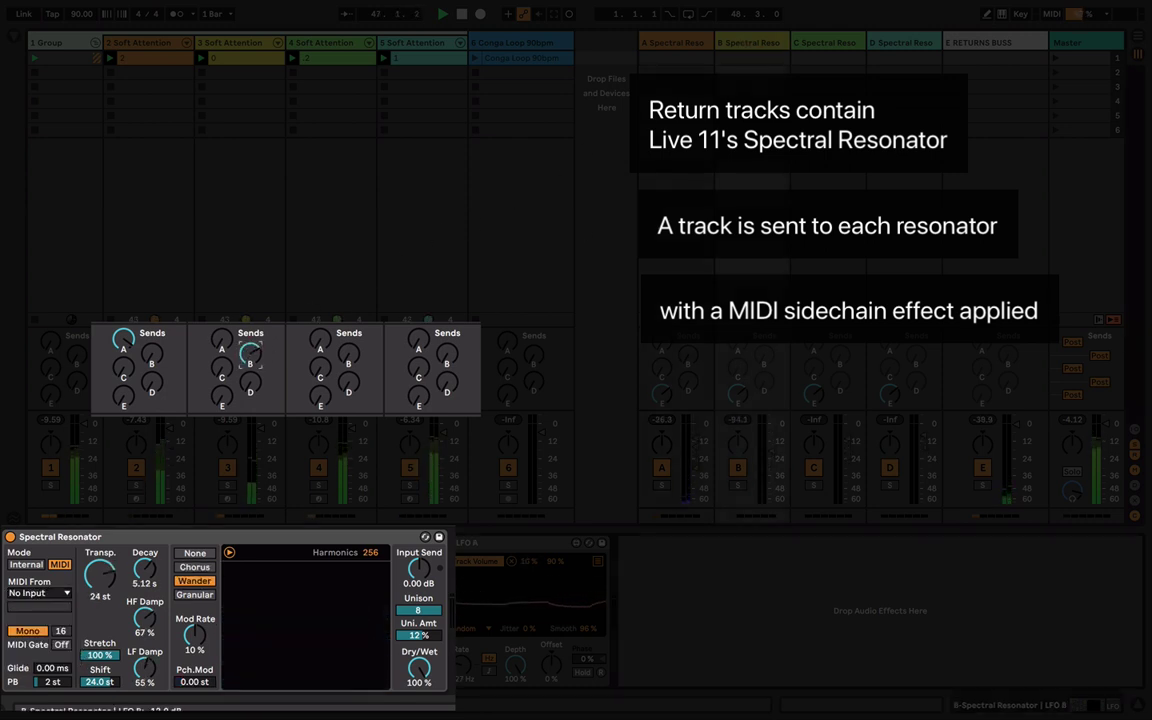
click(37, 595)
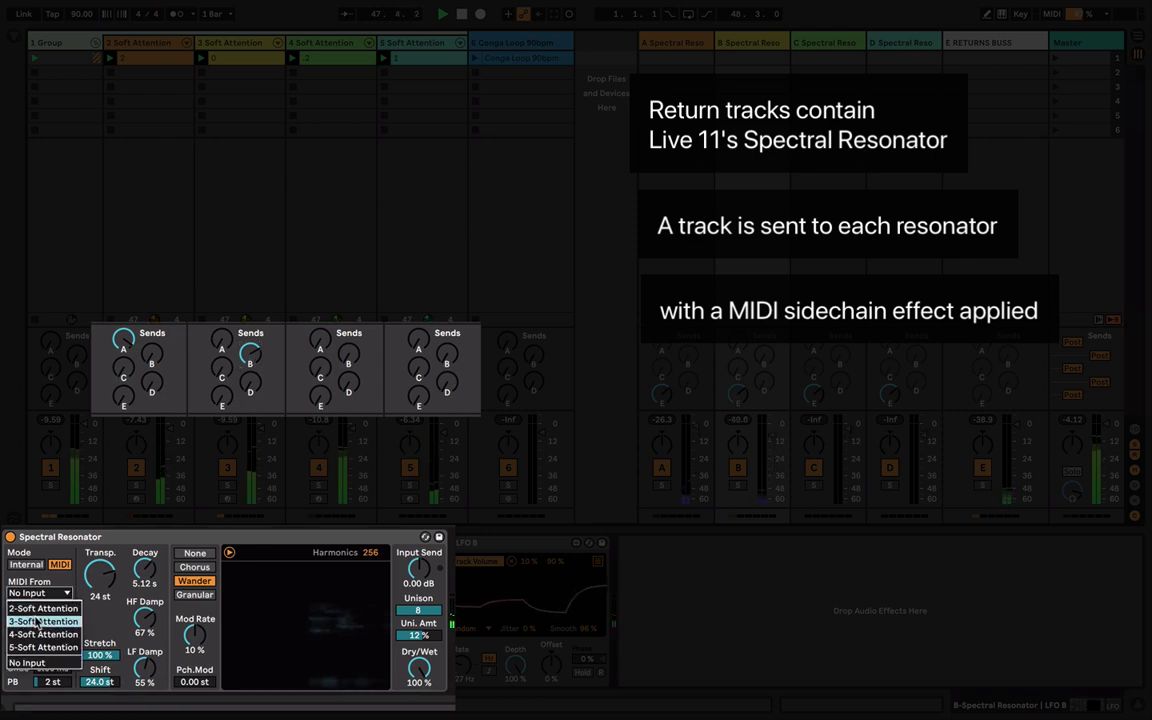
click(40, 622)
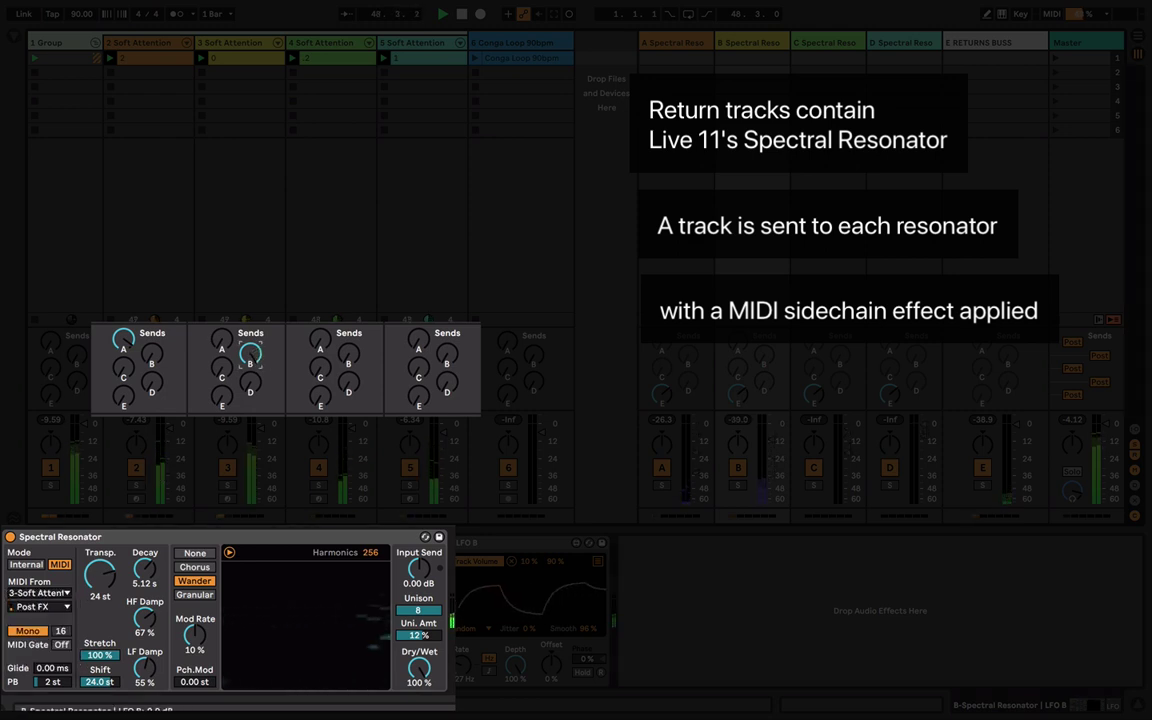
- Raise send C on track 4 and set return C's Spectral Resonator MIDI source to 4-Soft Attention
click(828, 44)
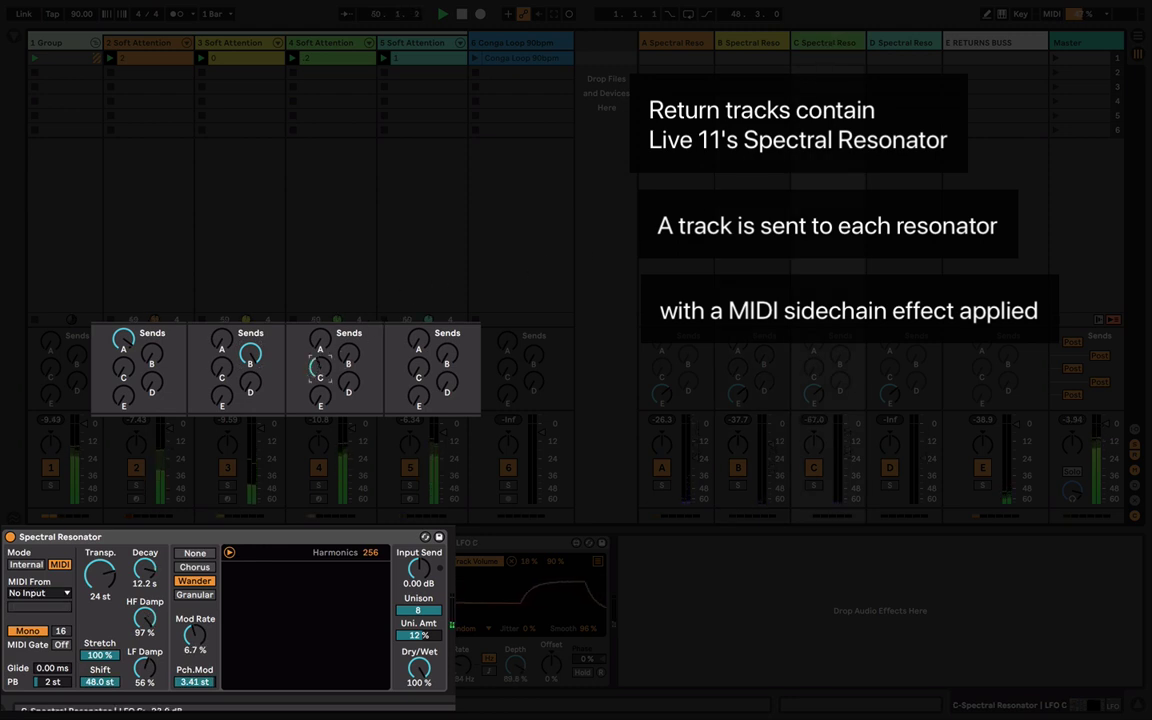
click(60, 597)
click(45, 572)
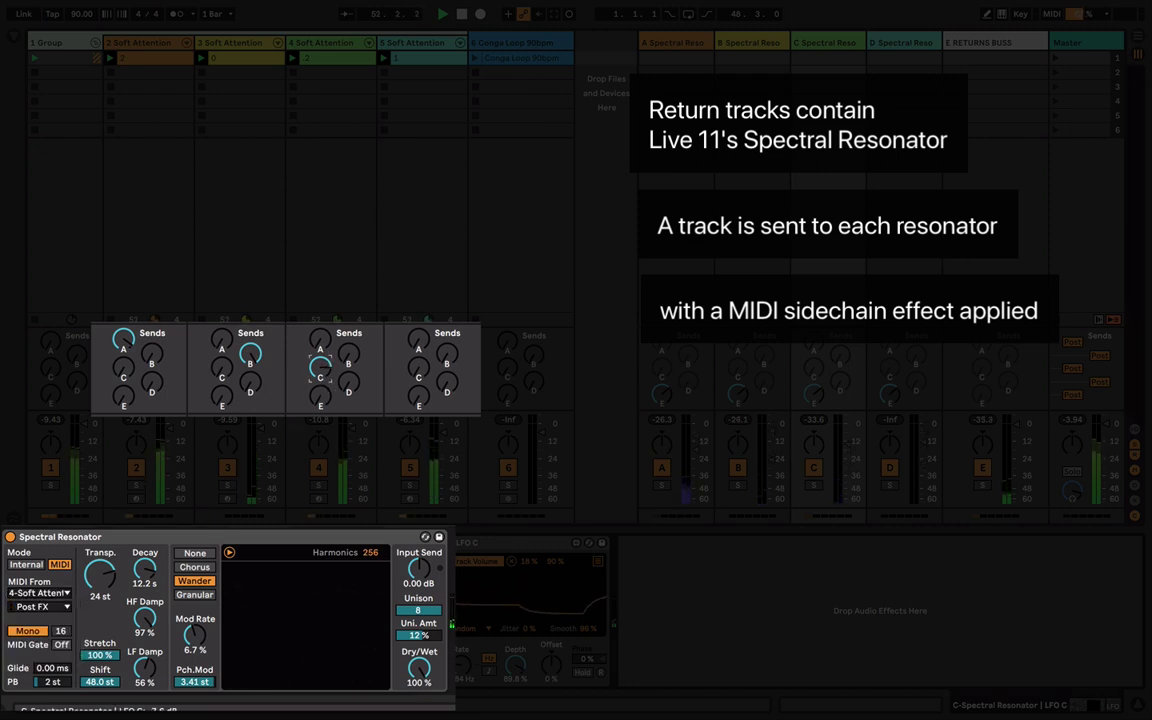
- Raise send D on track 5 and set return D's Spectral Resonator MIDI source to 5-Soft Attention
click(896, 42)
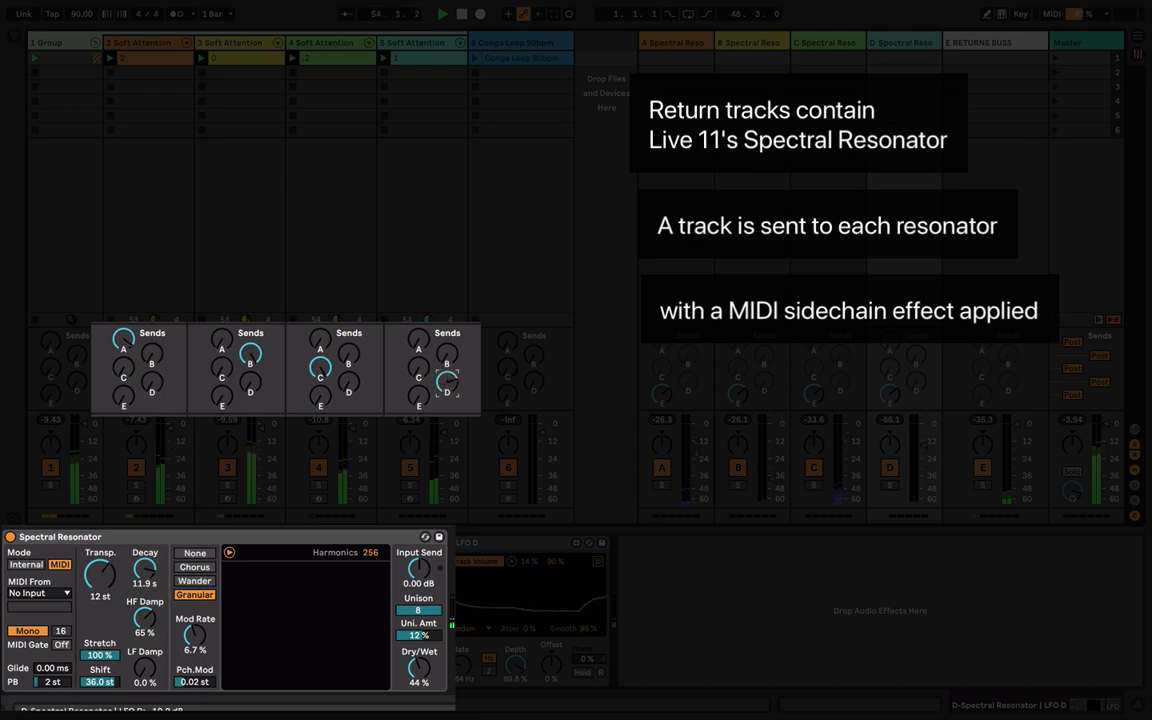
click(33, 594)
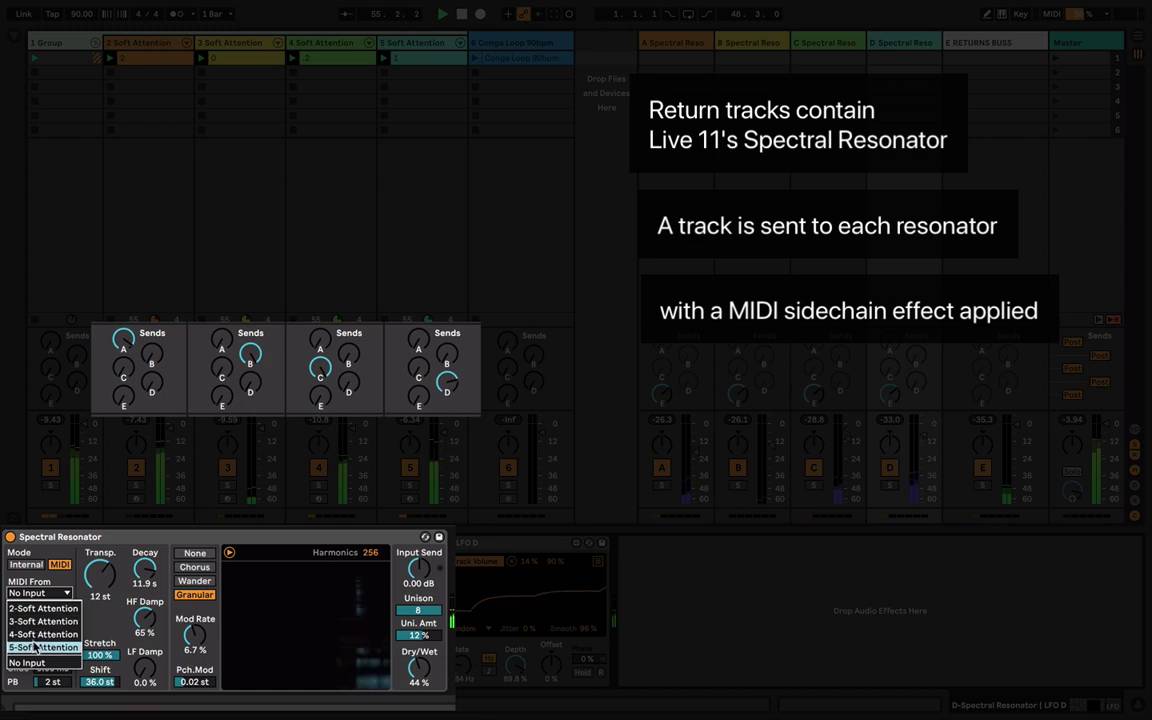
click(35, 578)
click(447, 384)
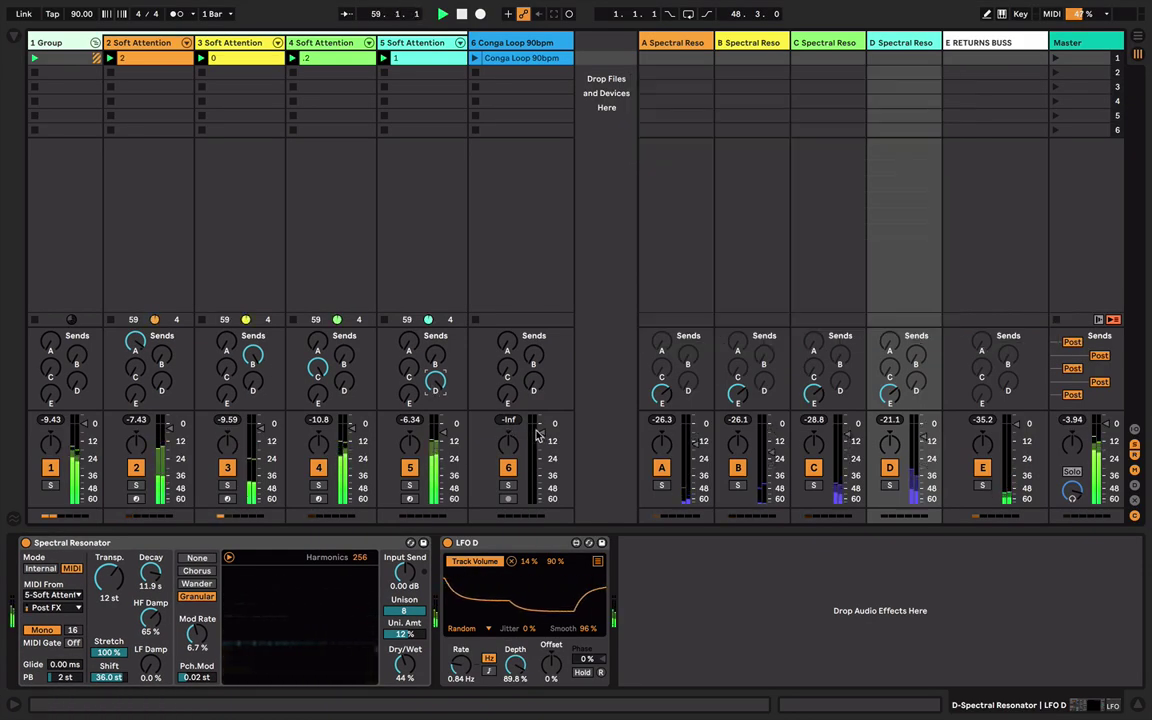
- Launch the Conga Loop 90bpm clip, then collapse its Device Randomizer's extra settings and start randomizing the 10 macros Drum Effect Rack
click(493, 40)
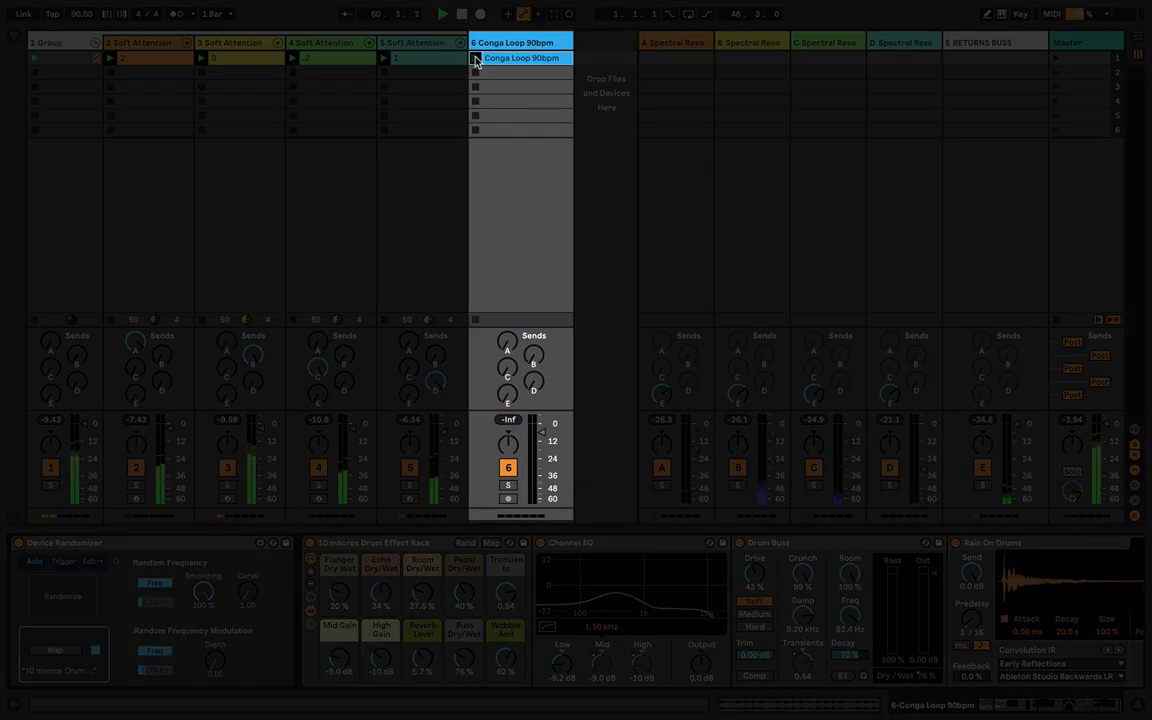
click(476, 58)
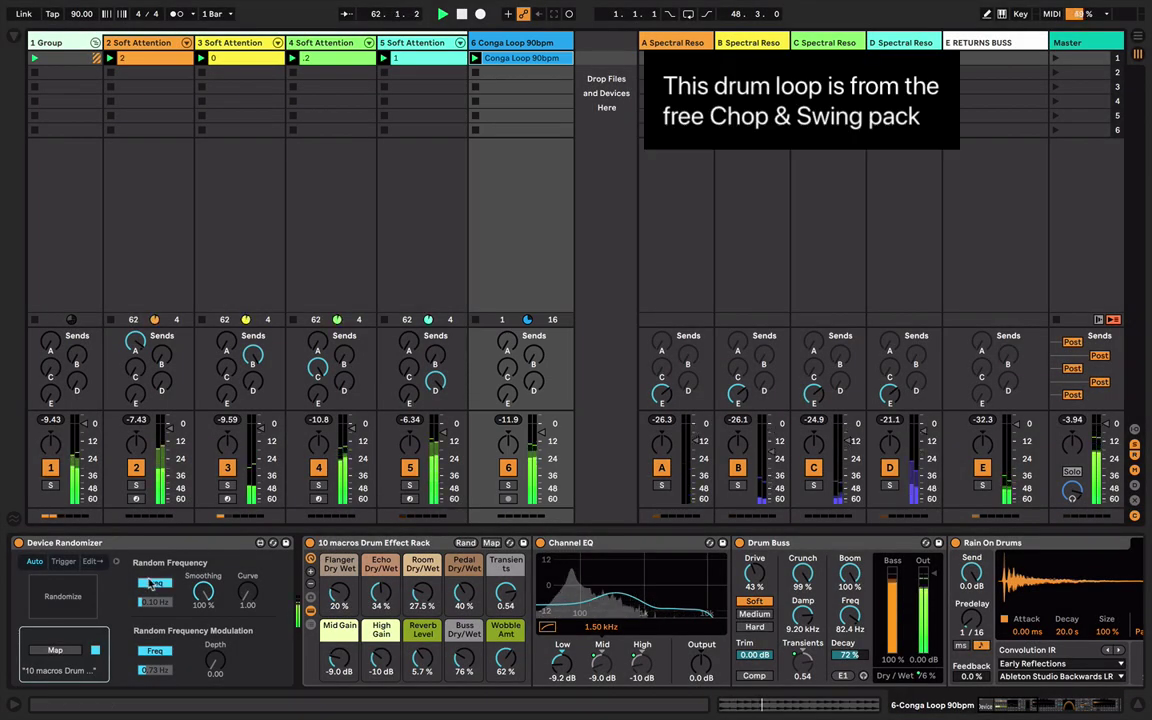
click(116, 563)
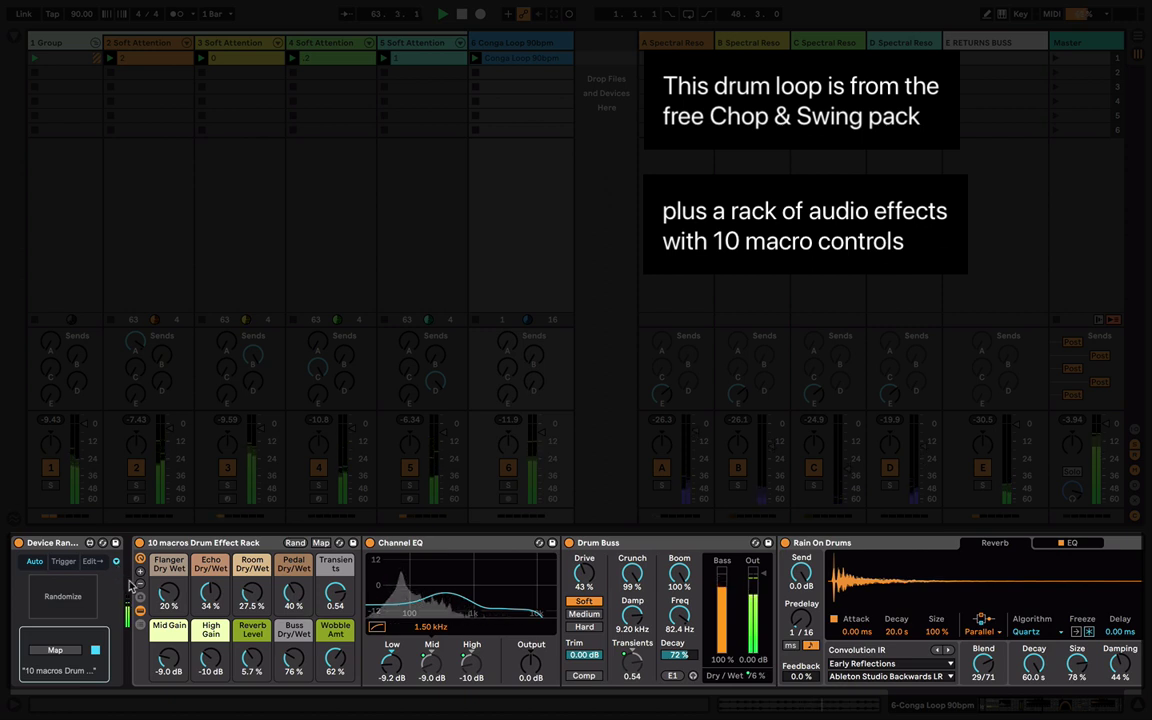
click(63, 598)
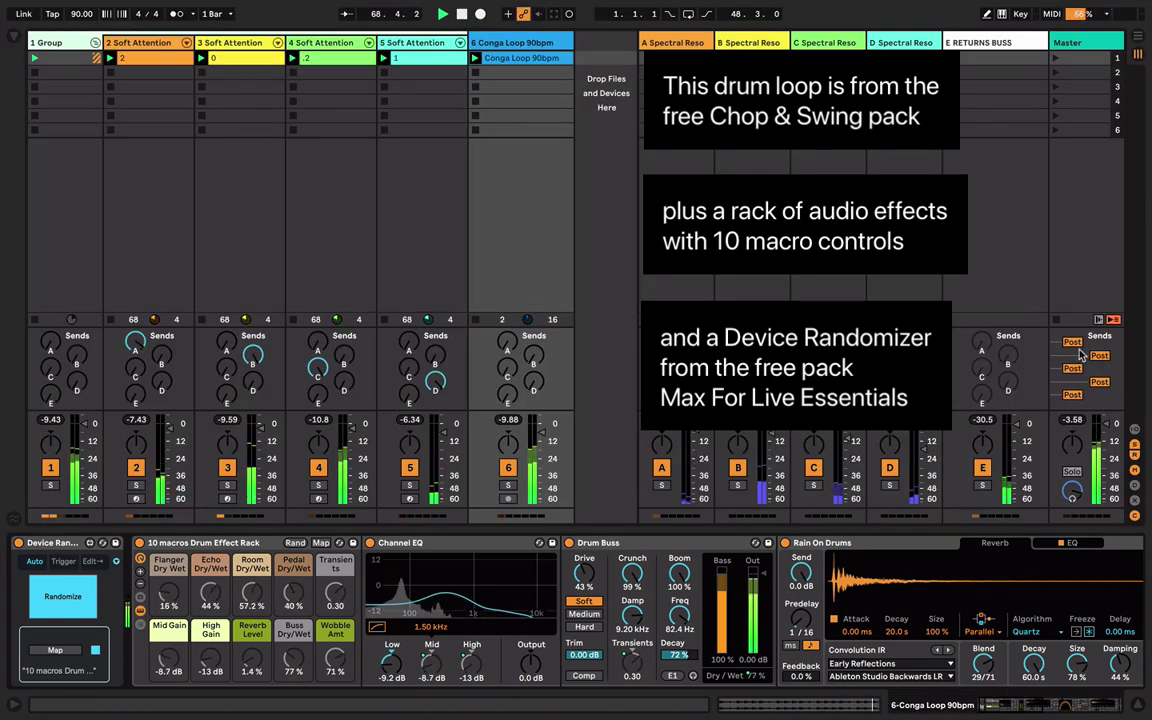
- Select the MIDI clips 2, 0, .2 and 1 together so all four digits show in the note editor
click(440, 63)
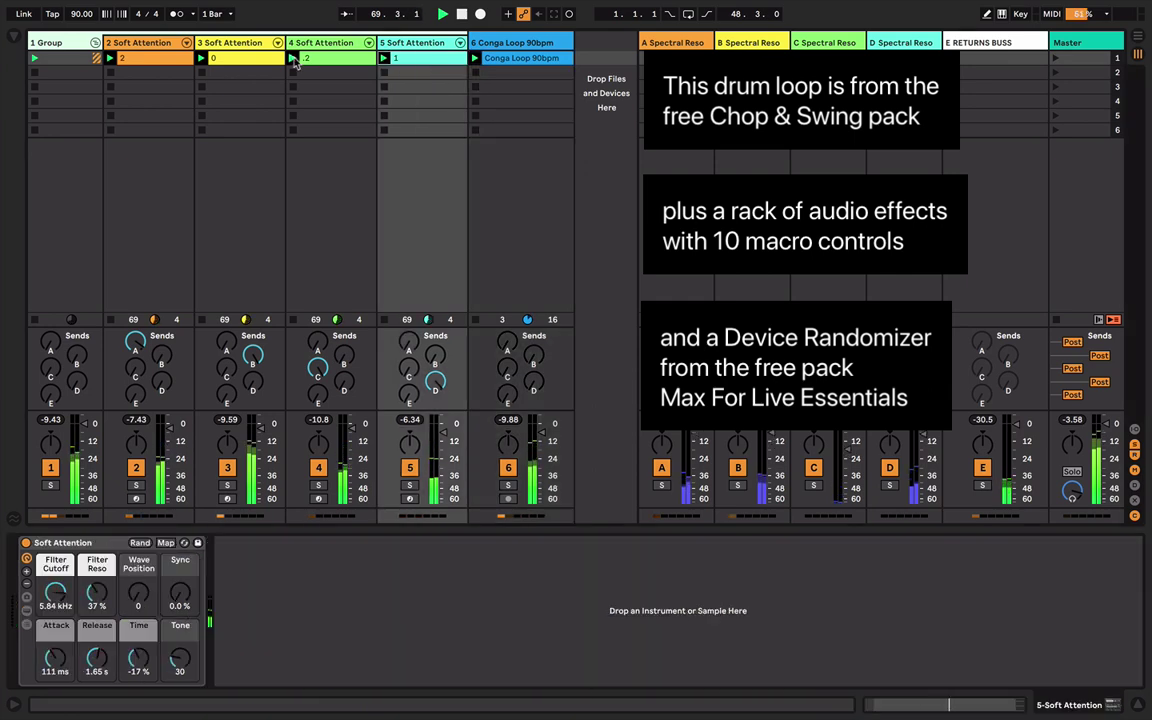
click(160, 60)
shift+click(230, 58)
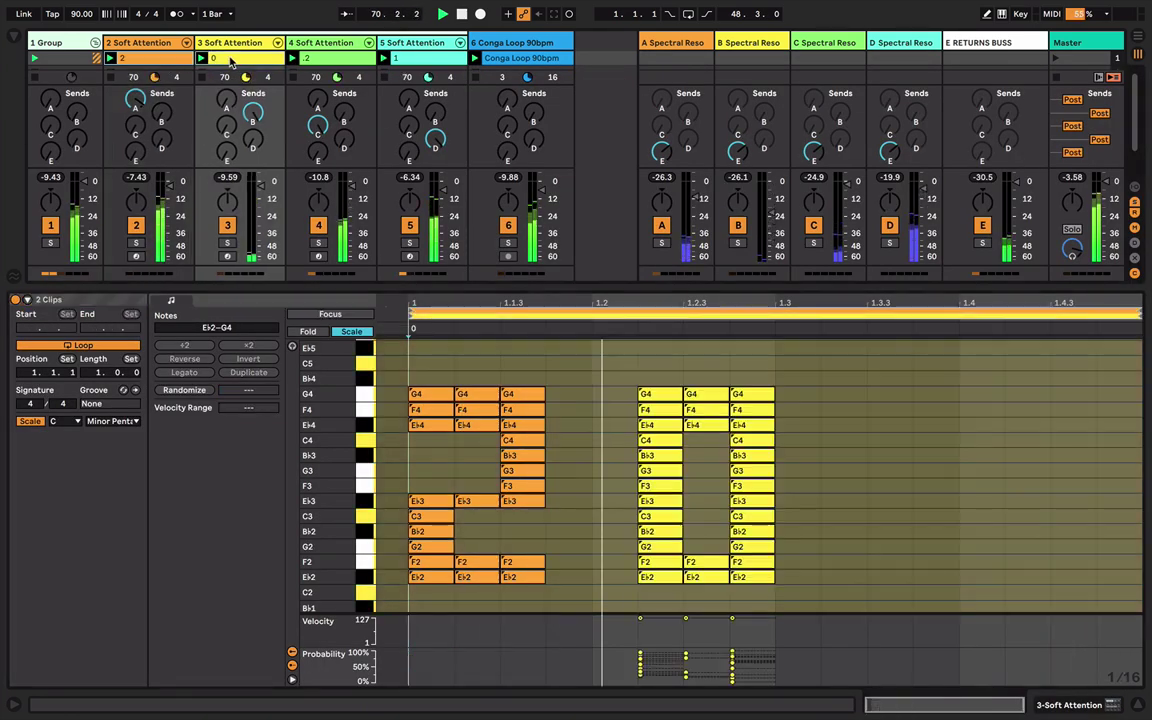
shift+click(330, 58)
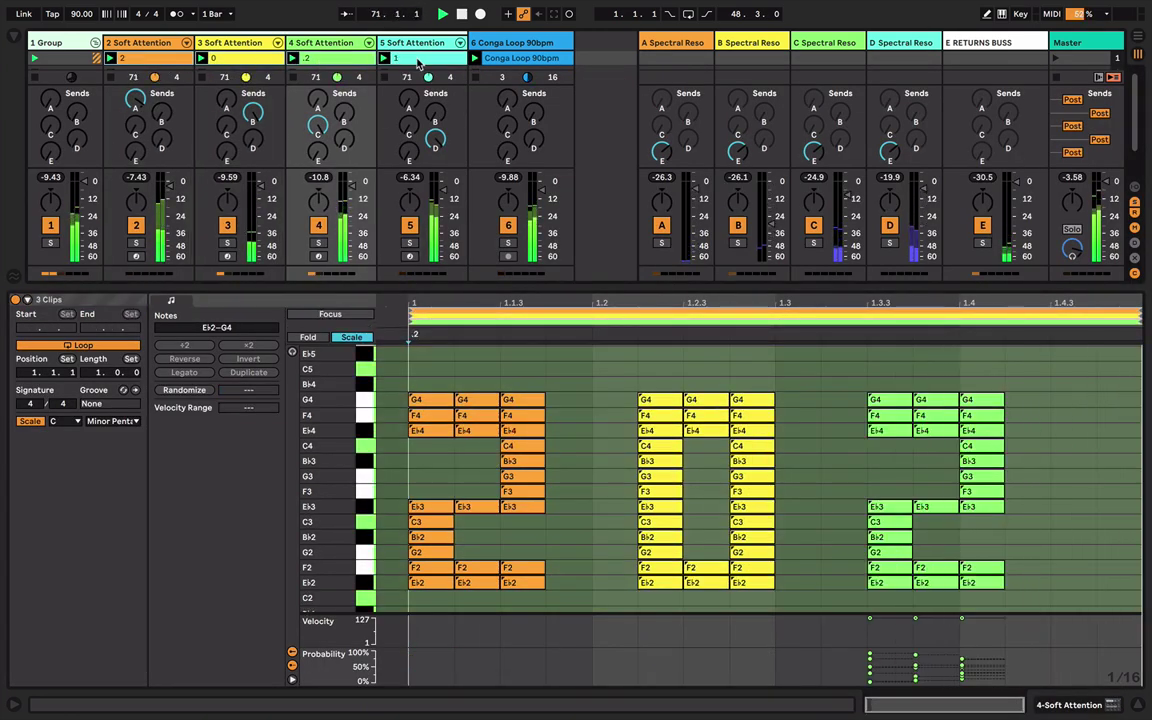
shift+click(418, 62)
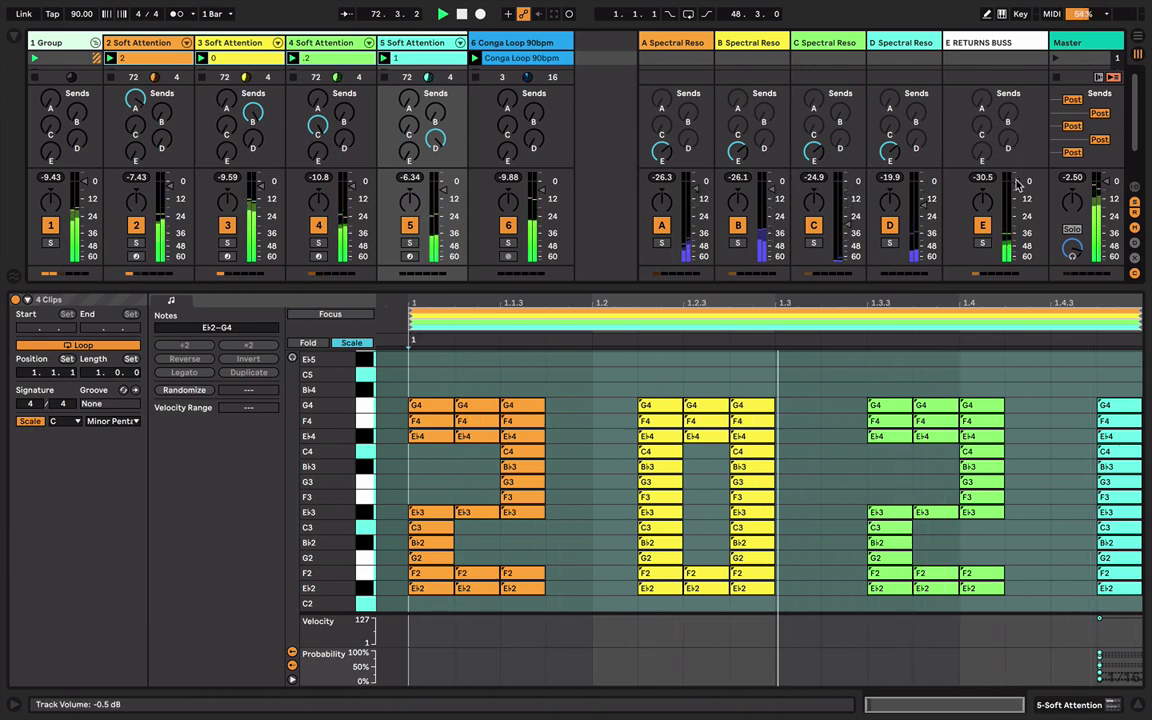
- Lower the volume of the E RETURNS BUSS return track to -10.5 dB
drag(1016, 182, 1018, 186)
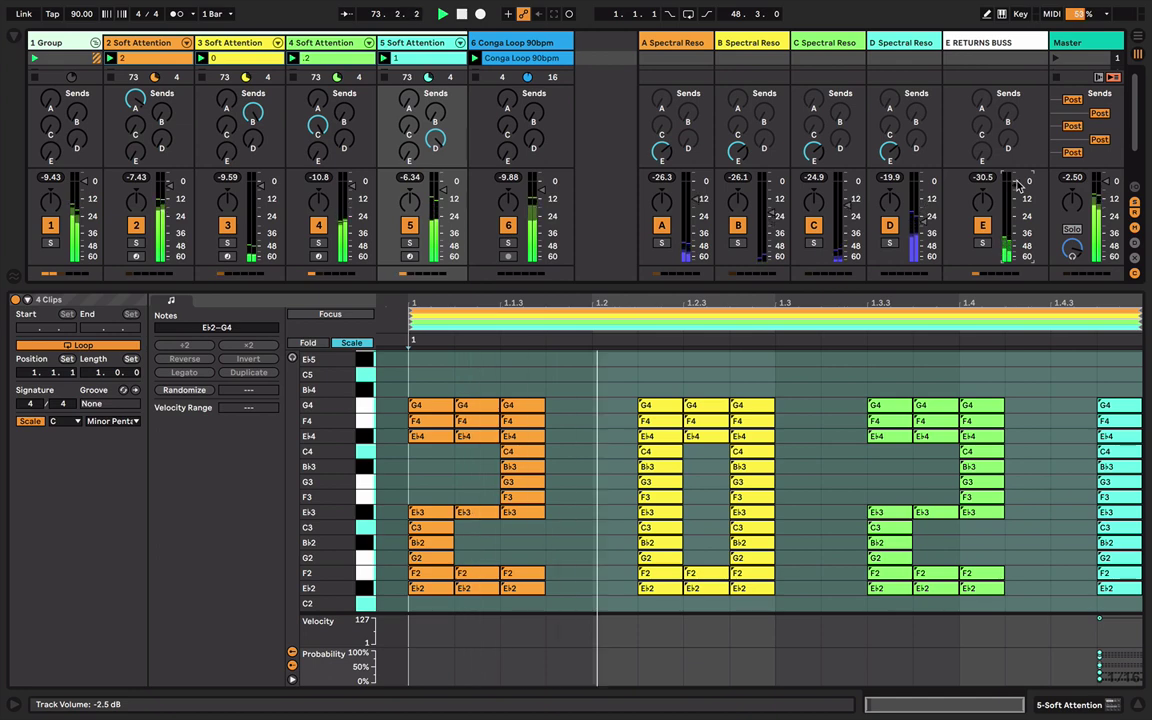
scroll(1018, 186, down, 4)
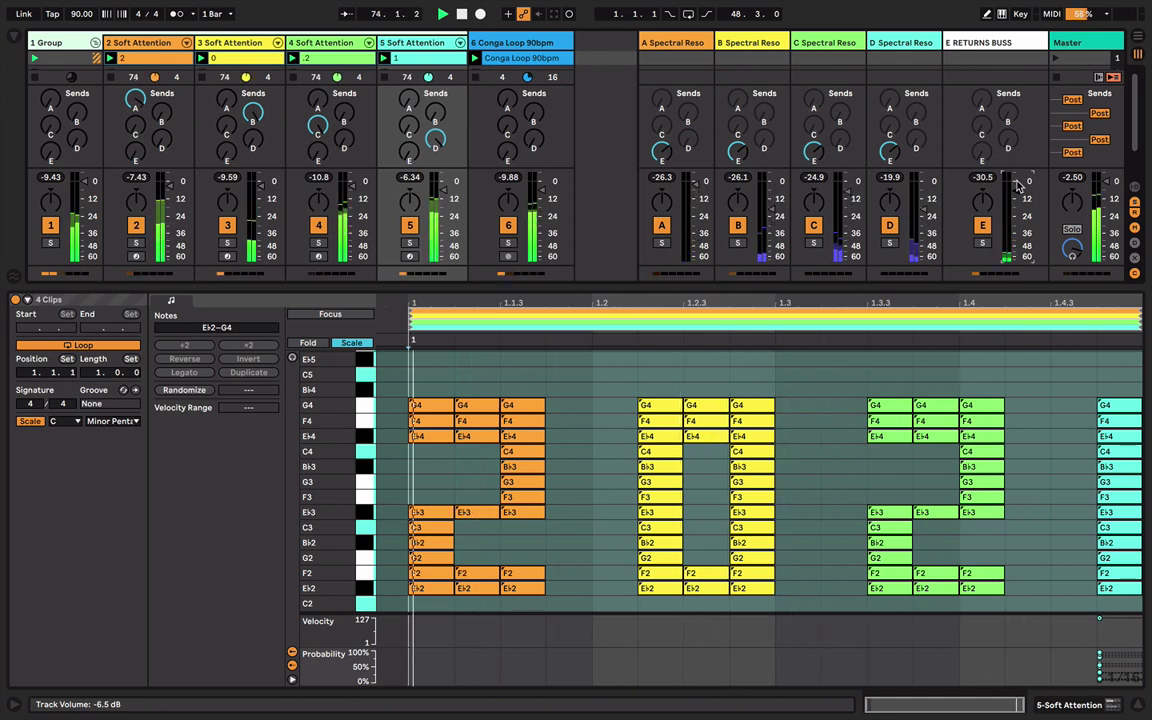
scroll(1018, 186, down, 4)
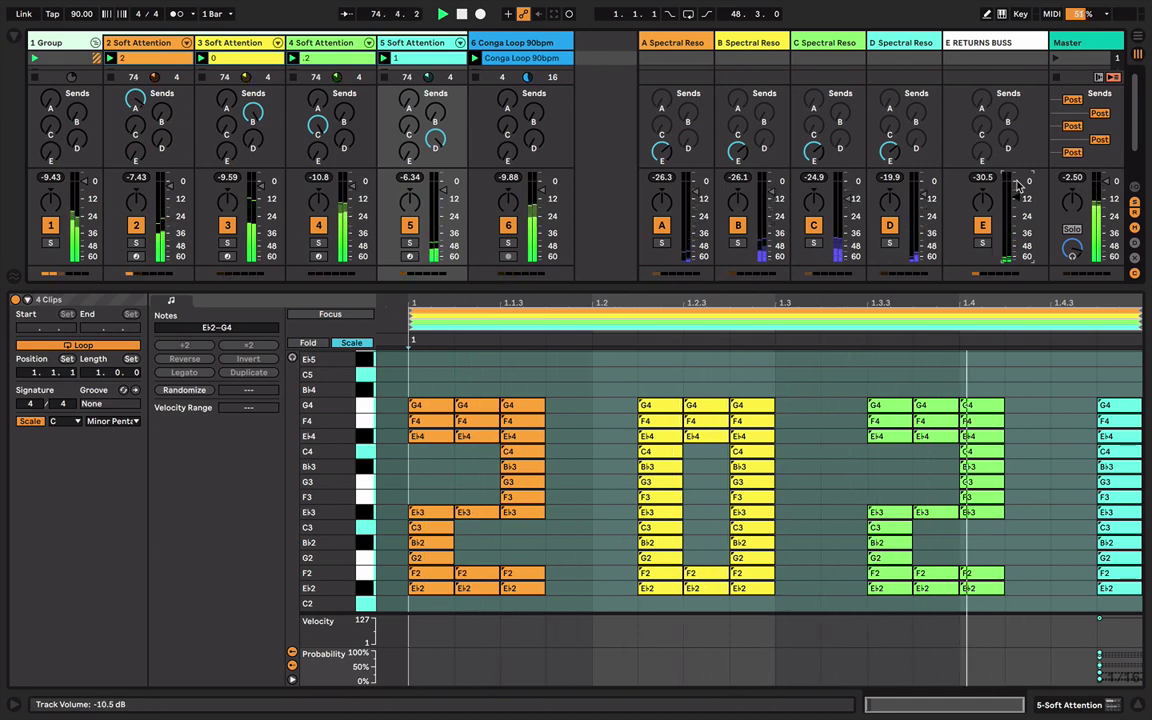
- Switch sends A, B, C and D from Post to Pre on the Master track
click(1073, 100)
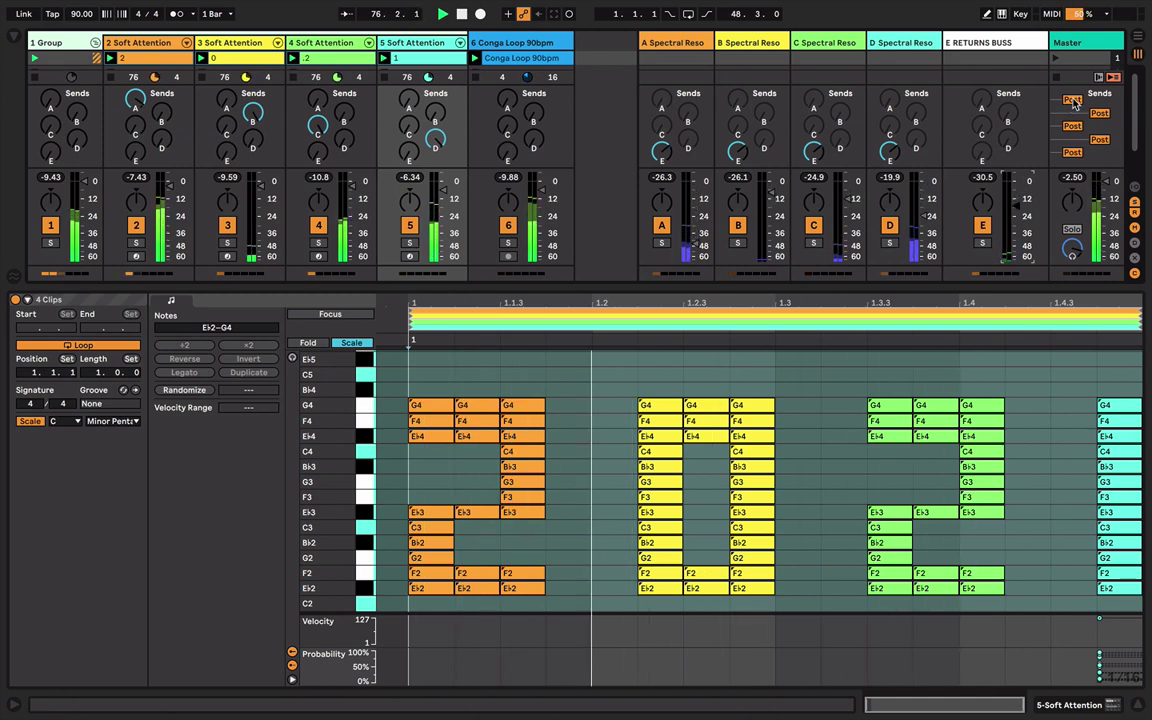
click(1072, 126)
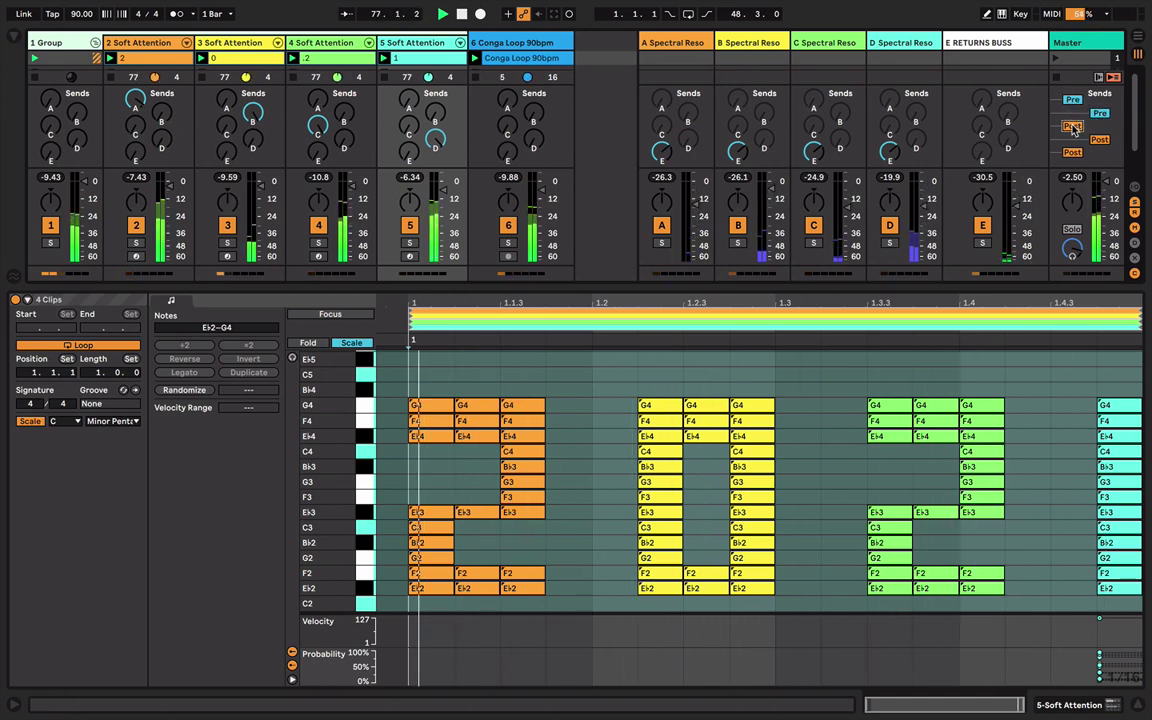
click(1097, 140)
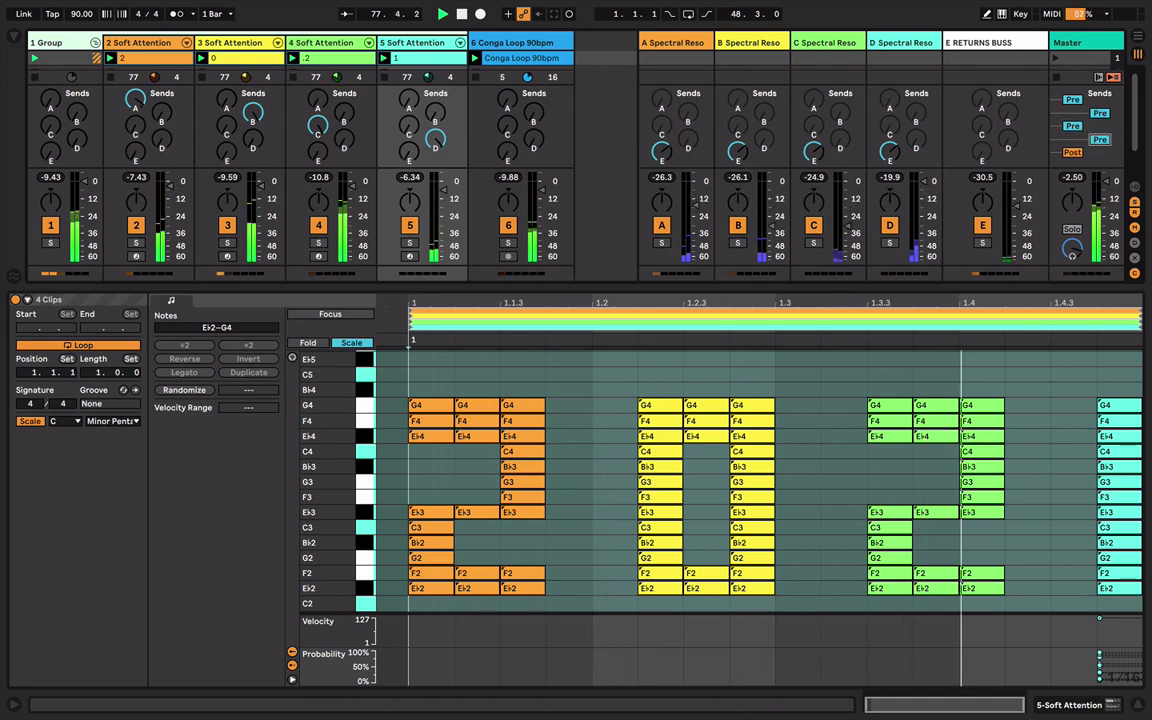